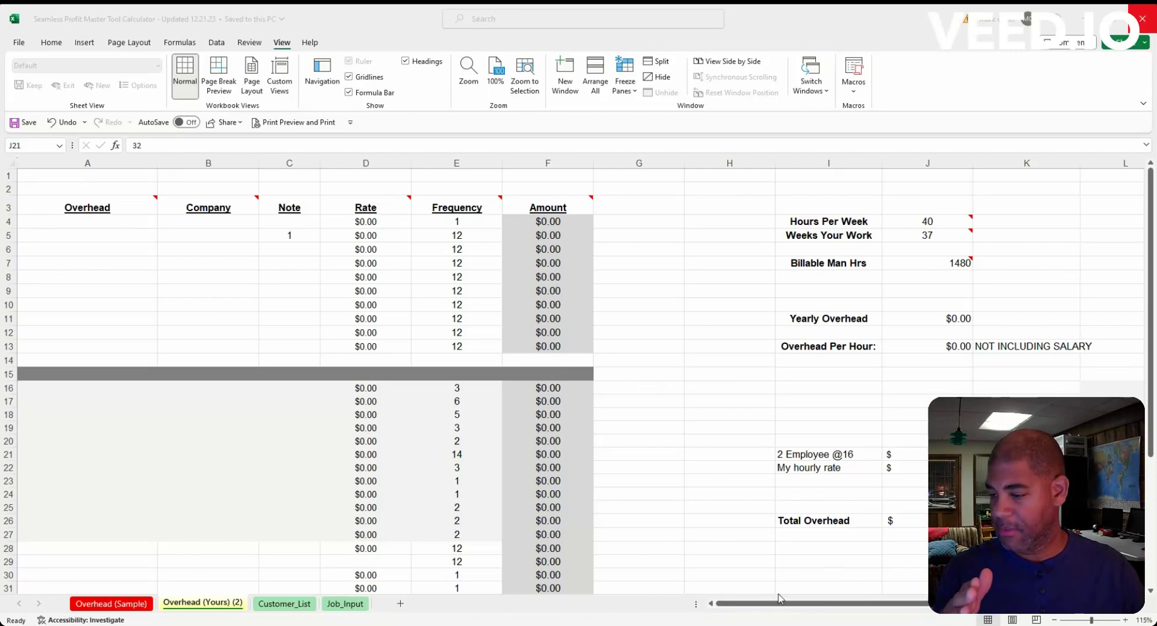
Step: Check the Overhead (Sample) sheet for example expenses and return to the Overhead (Yours) (2) sheet
click(721, 604)
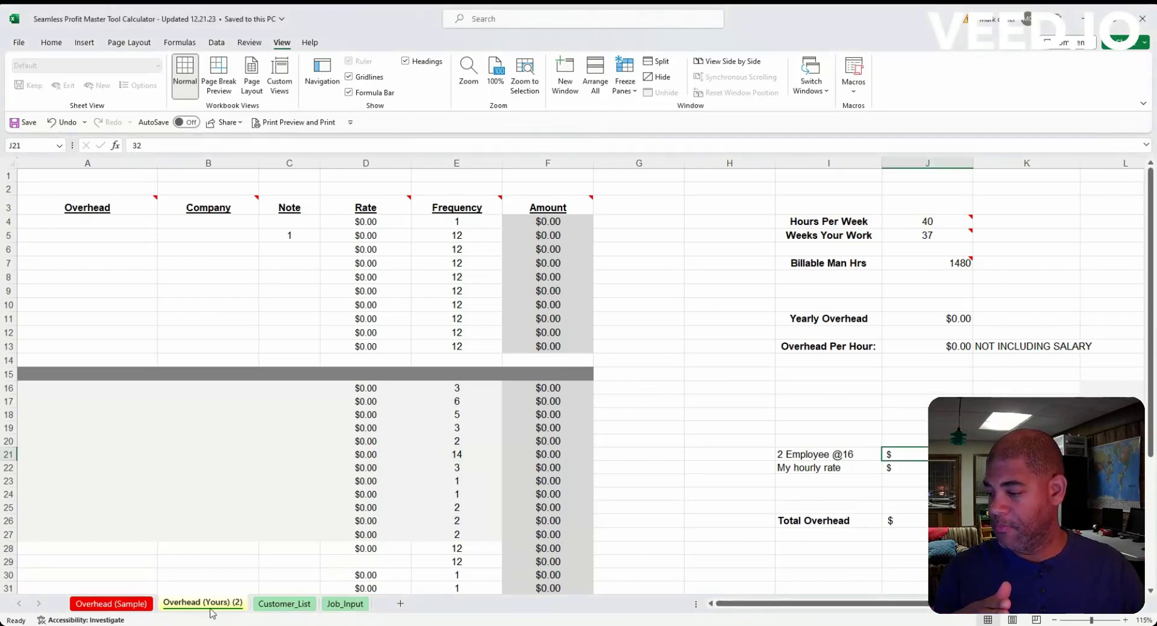
click(133, 603)
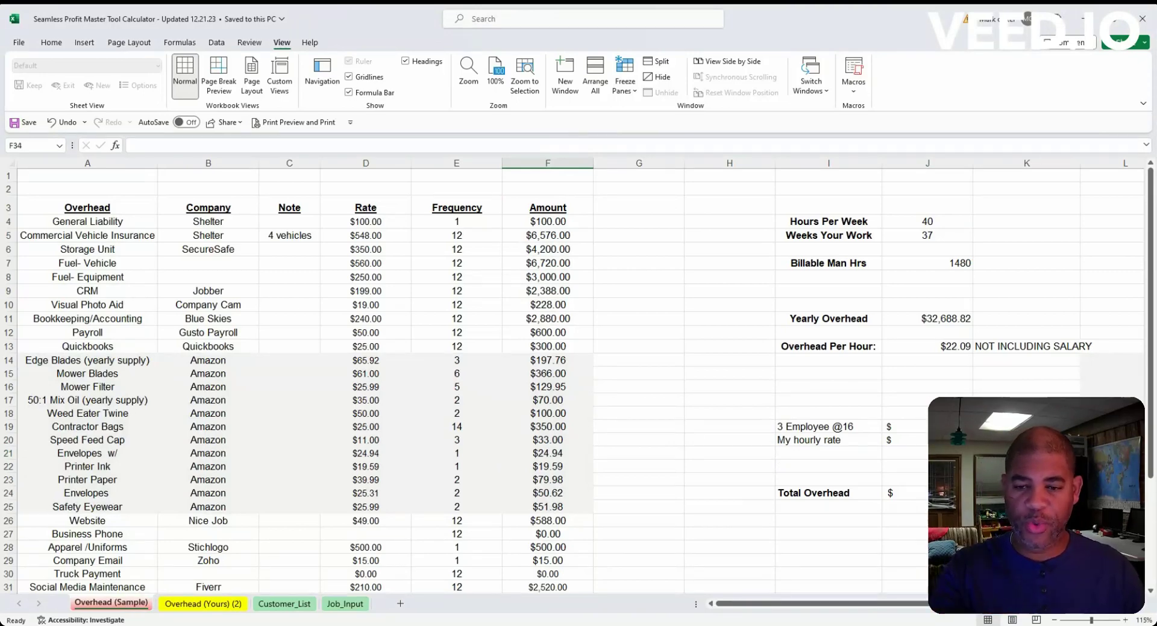
click(217, 602)
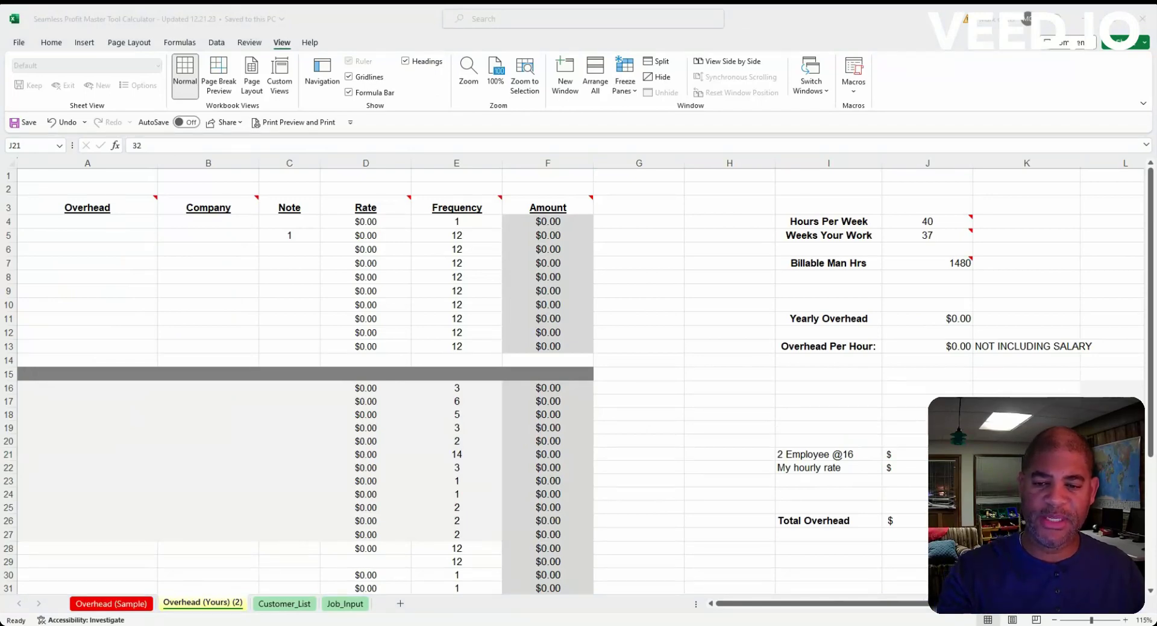
Step: Enter "Mobile phon" as the first overhead item in cell A4
click(84, 224)
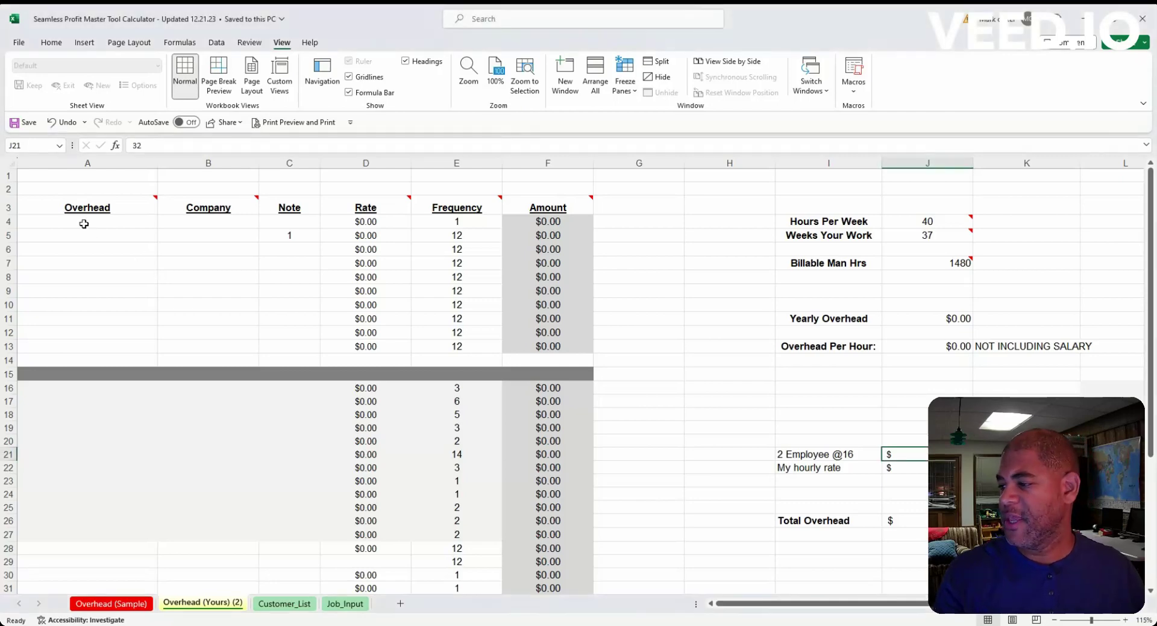
click(84, 224)
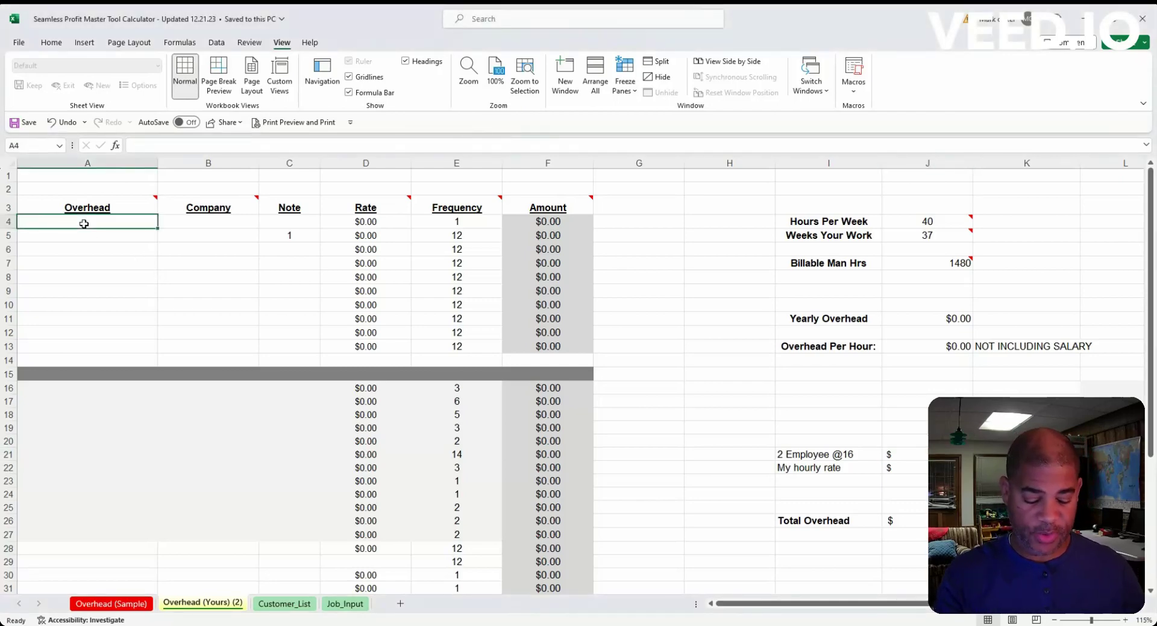
text(Mob)
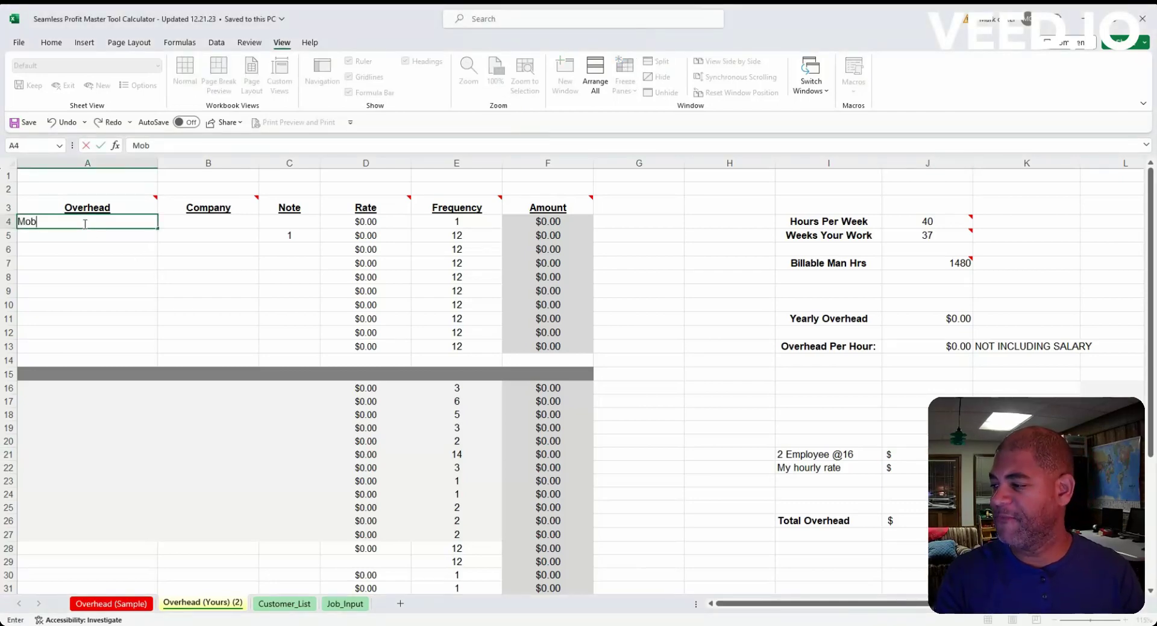
text(ile phon)
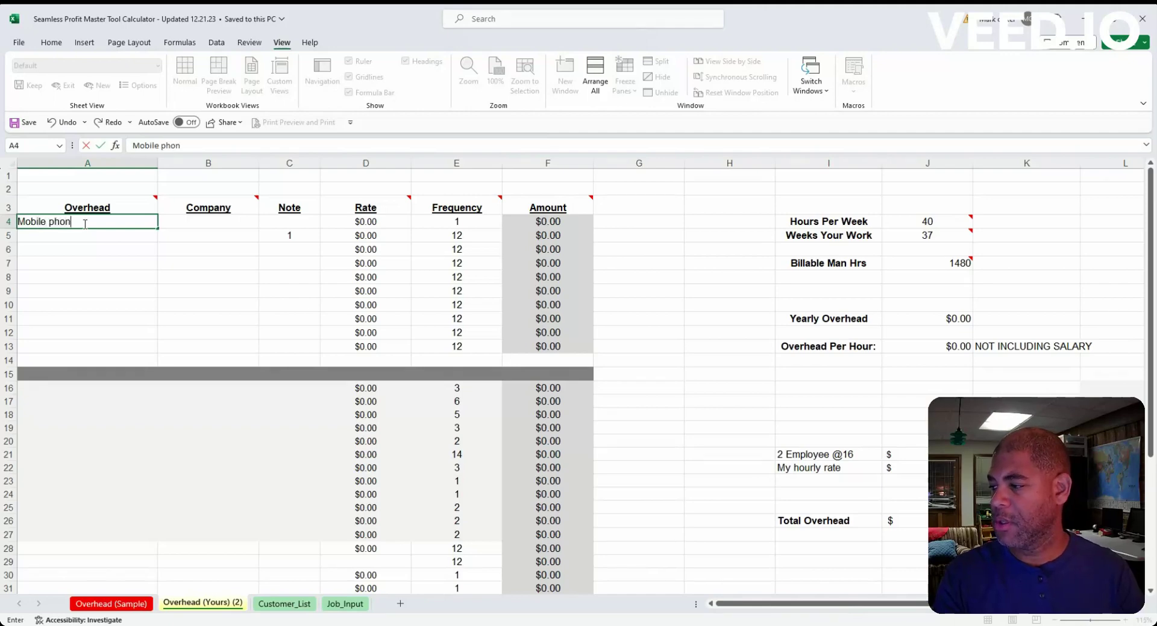
key(Return)
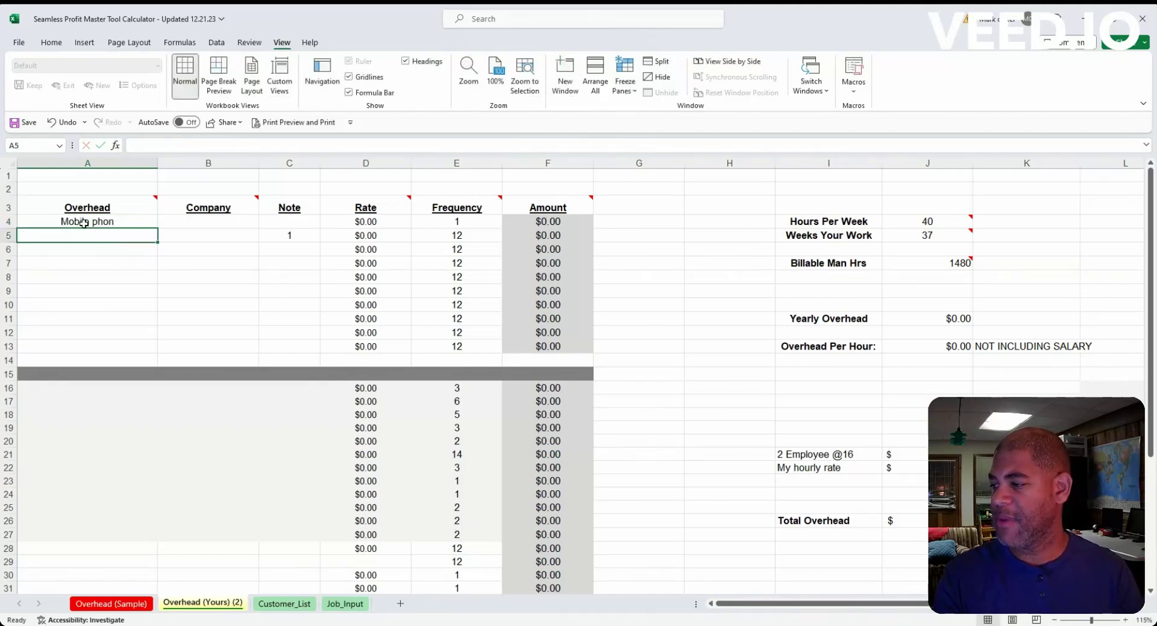
Step: Enter "Storage" as the second overhead item in cell A5
text(Stpr)
key(BackSpace)
key(BackSpace)
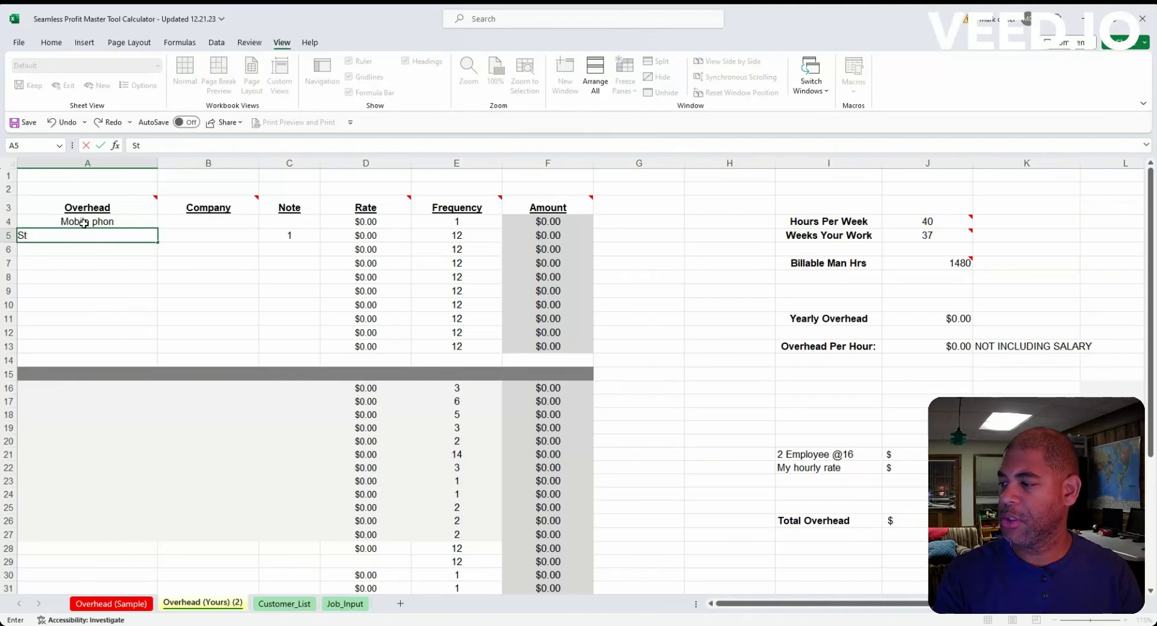
text(orage)
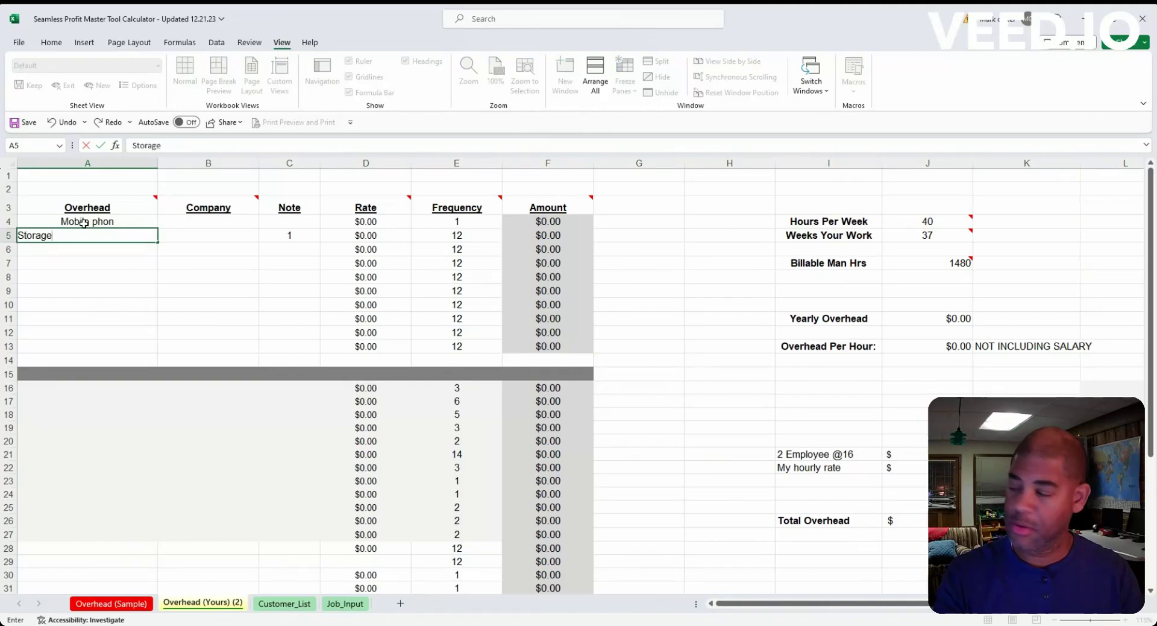
key(Return)
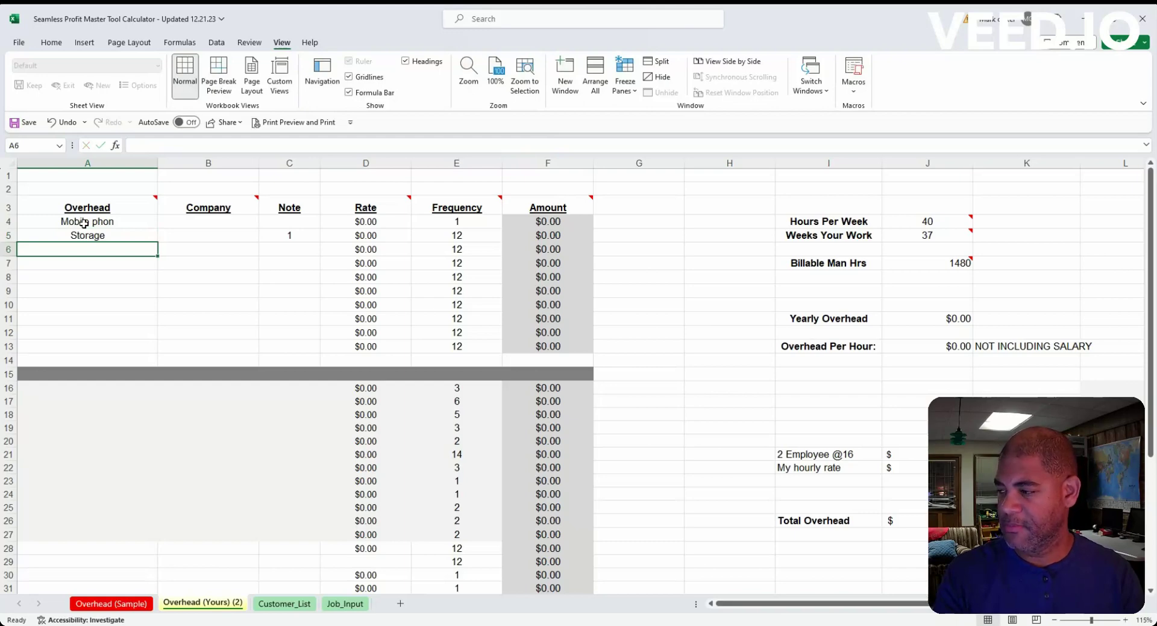
Step: Enter "Insurance" as the third overhead item in cell A6
text(Omsi)
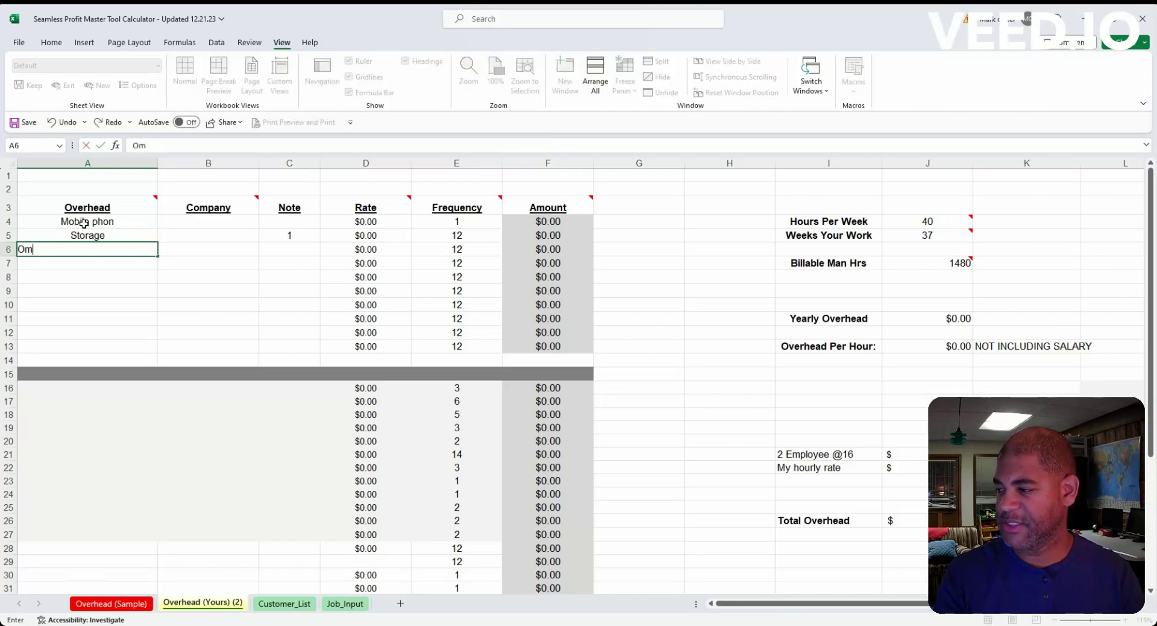
key(BackSpace)
key(BackSpace)
key(BackSpace)
key(BackSpace)
text(In)
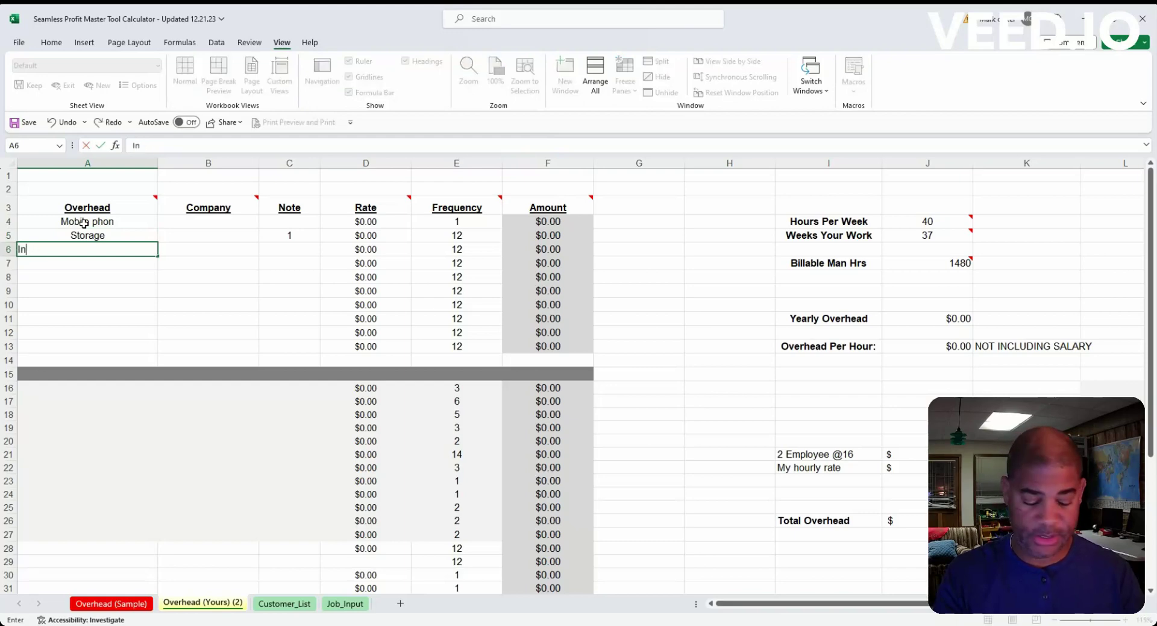
text(surance)
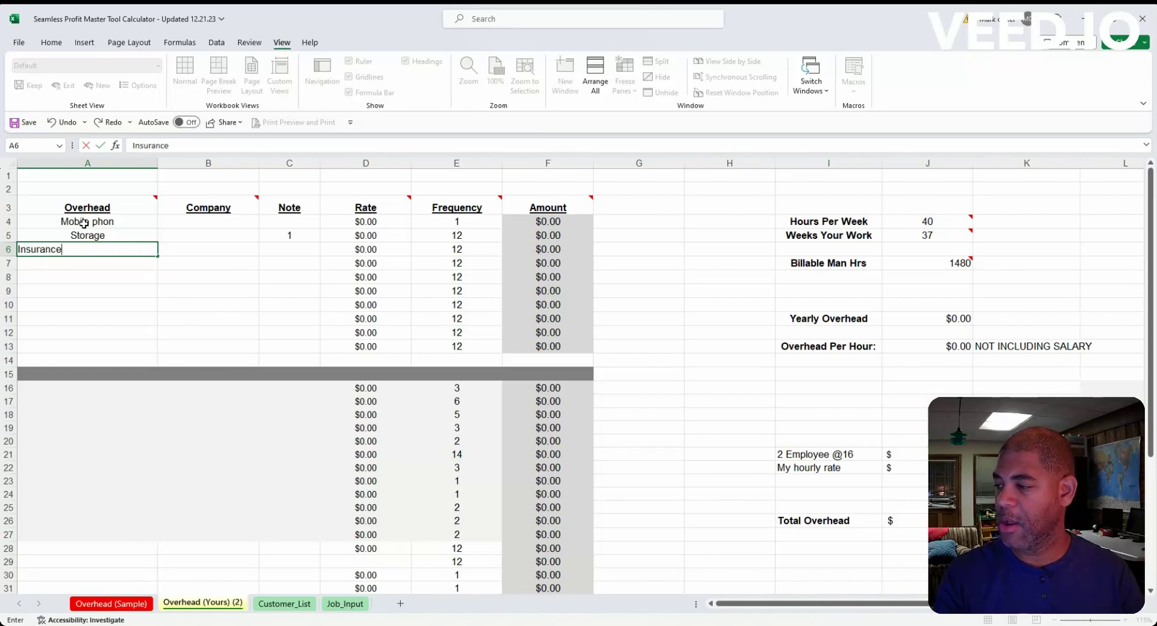
key(Return)
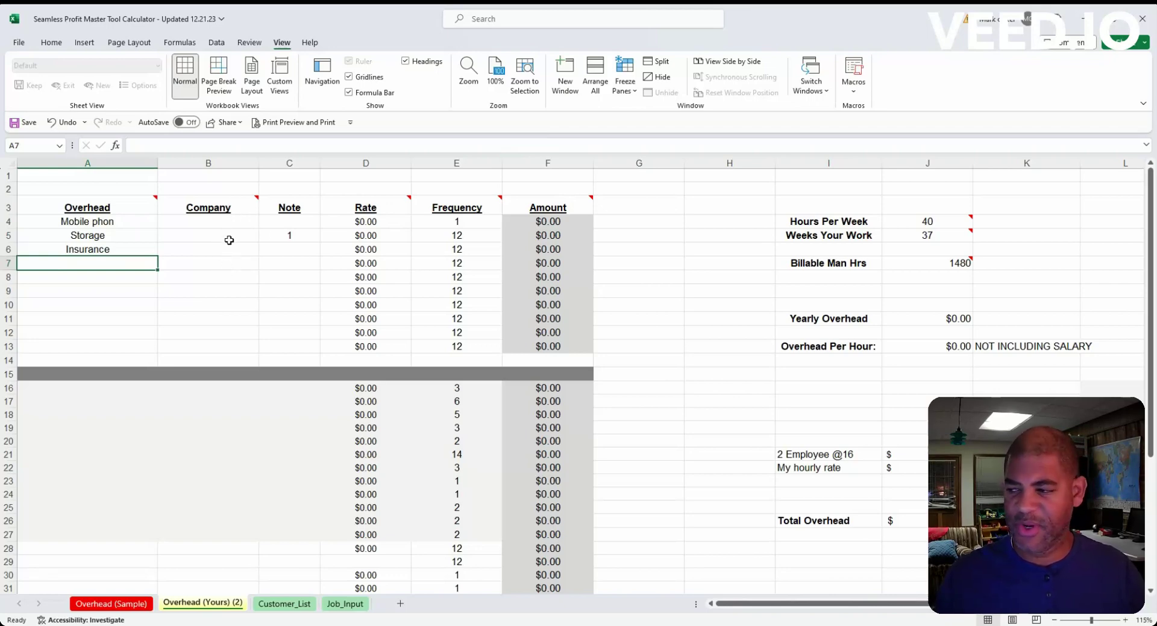
Step: Set the mobile phone rate in cell D4 to 100.00
click(367, 222)
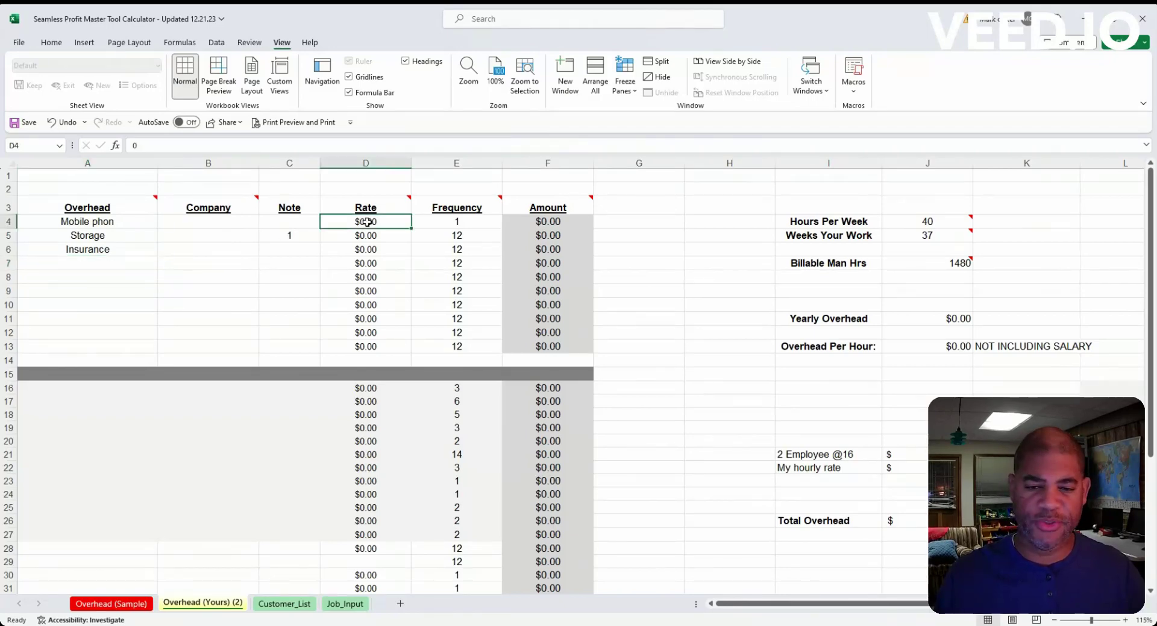
text(100)
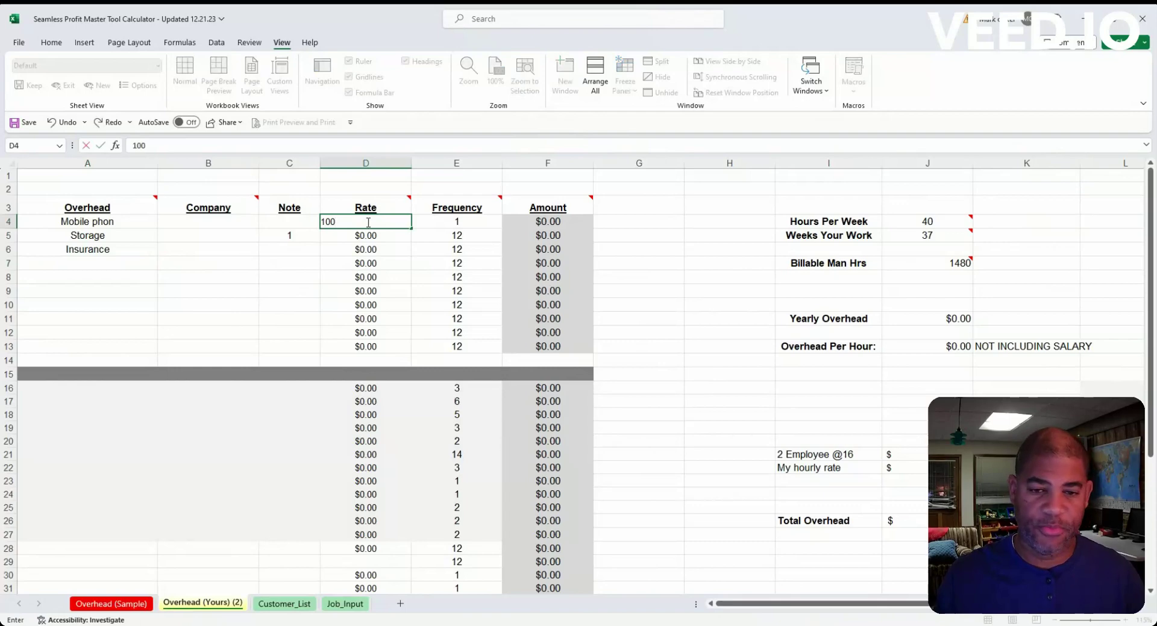
text(.00)
key(Return)
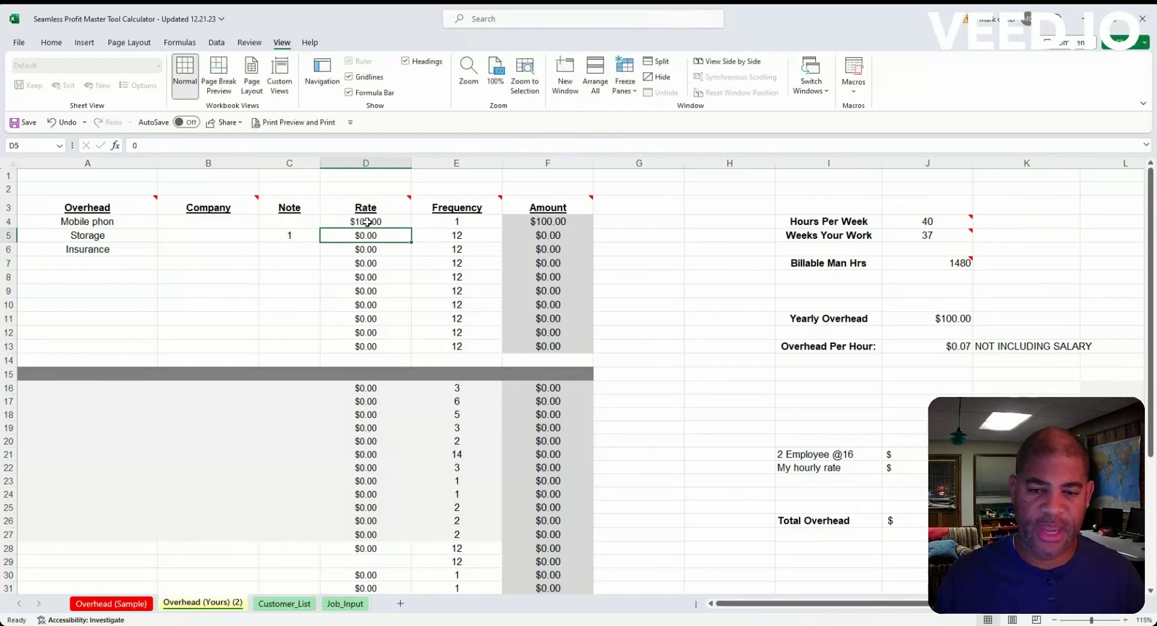
Step: Set the storage rate to 150.00 and the insurance rate to 500 in cells D5 and D6
text(15)
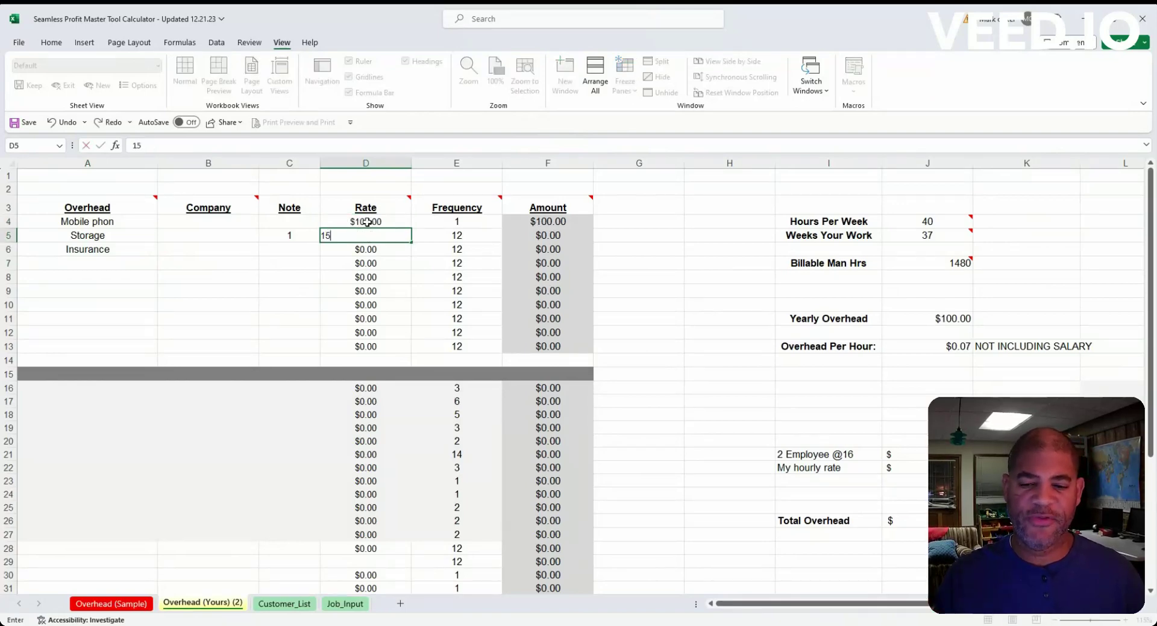
text(0.00)
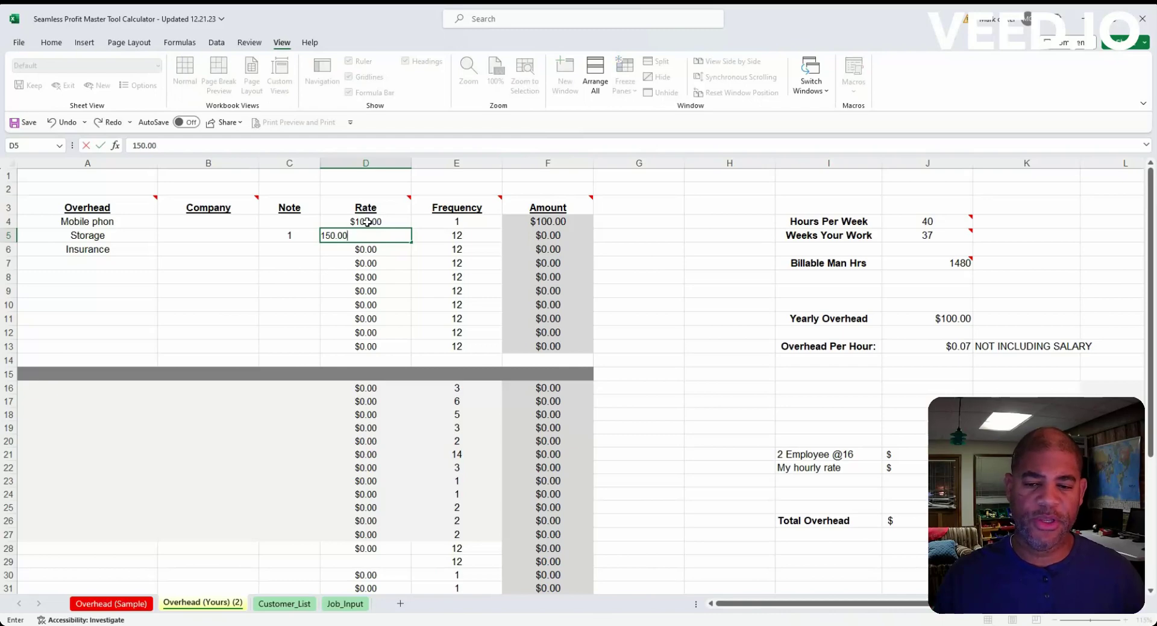
key(Return)
text(50)
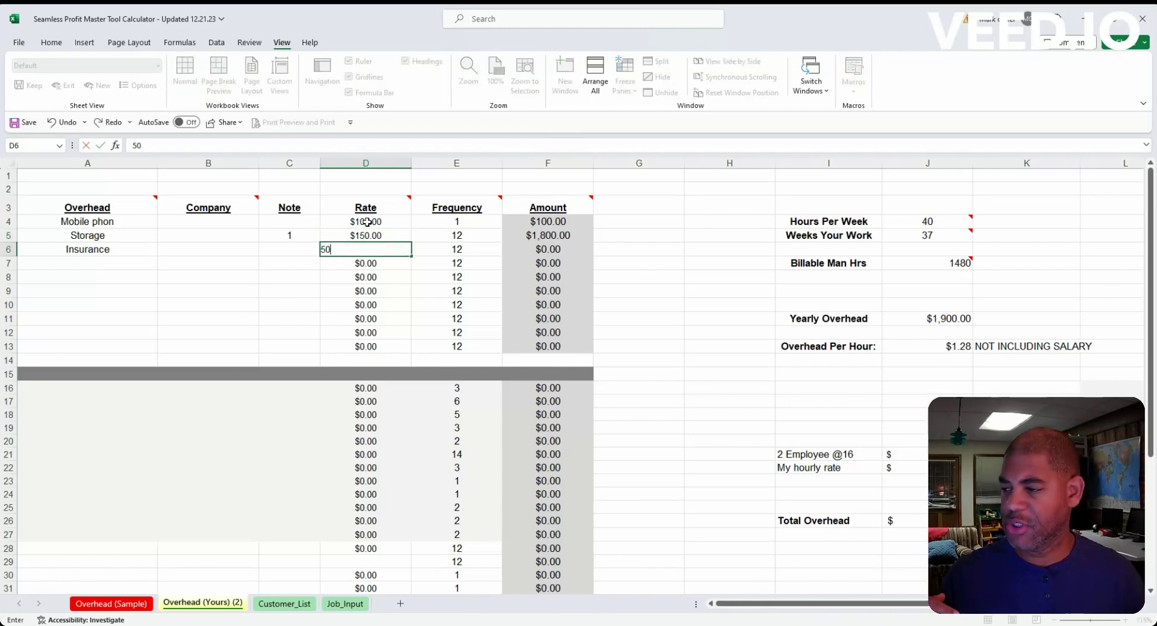
text(0)
key(Return)
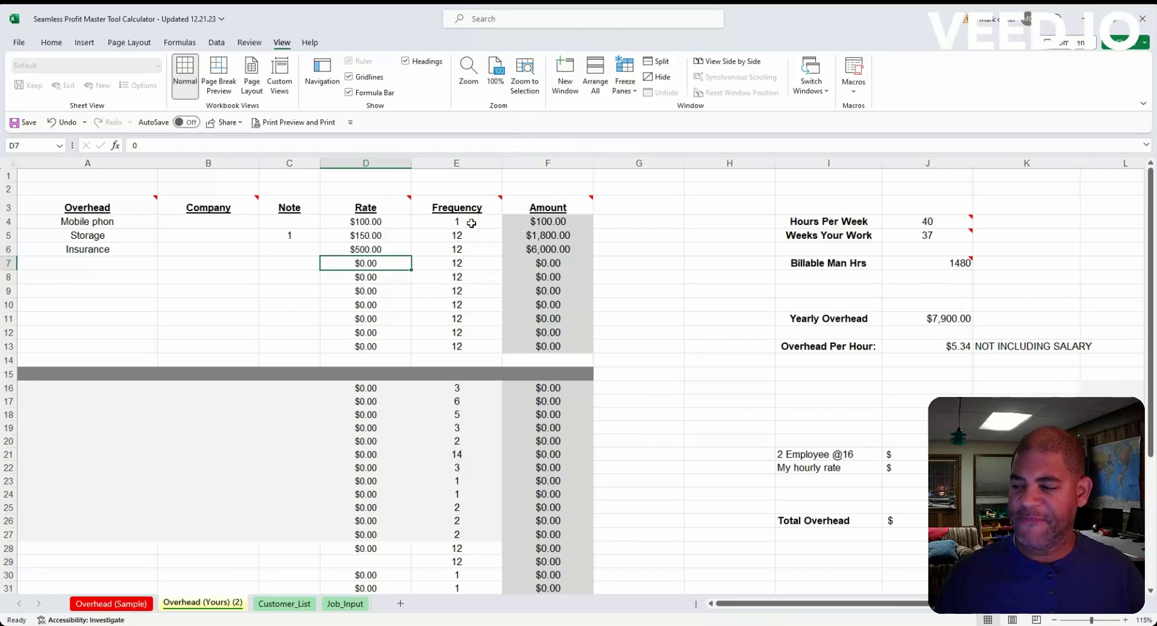
Step: Set the mobile phone frequency in cell E4 to 12 payments per year
click(472, 222)
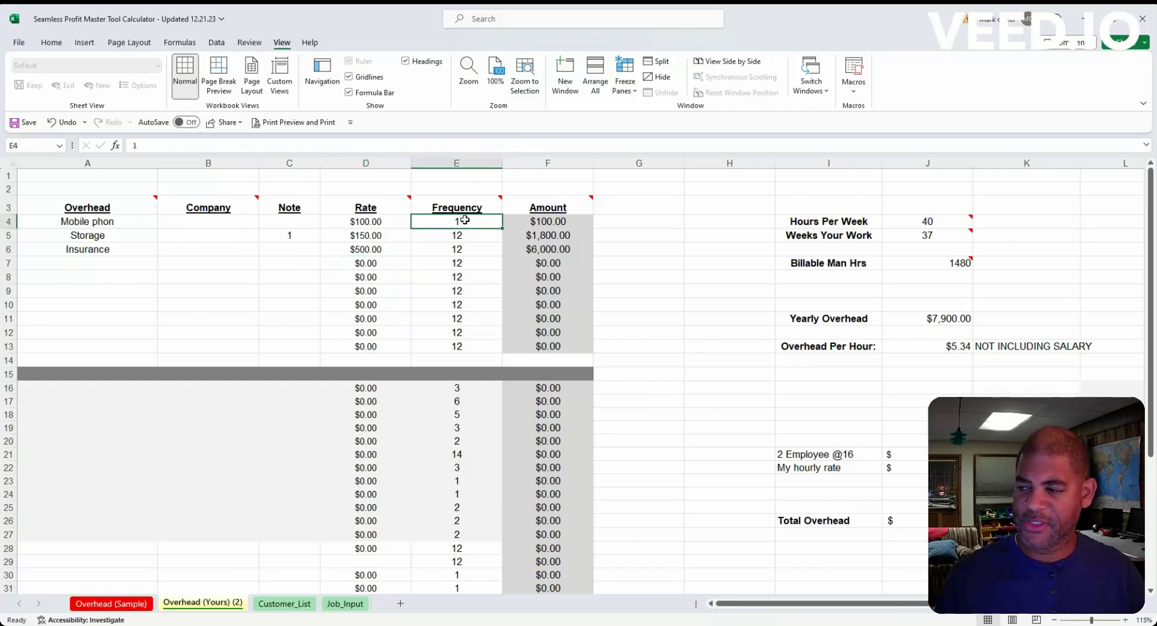
text(12)
key(Return)
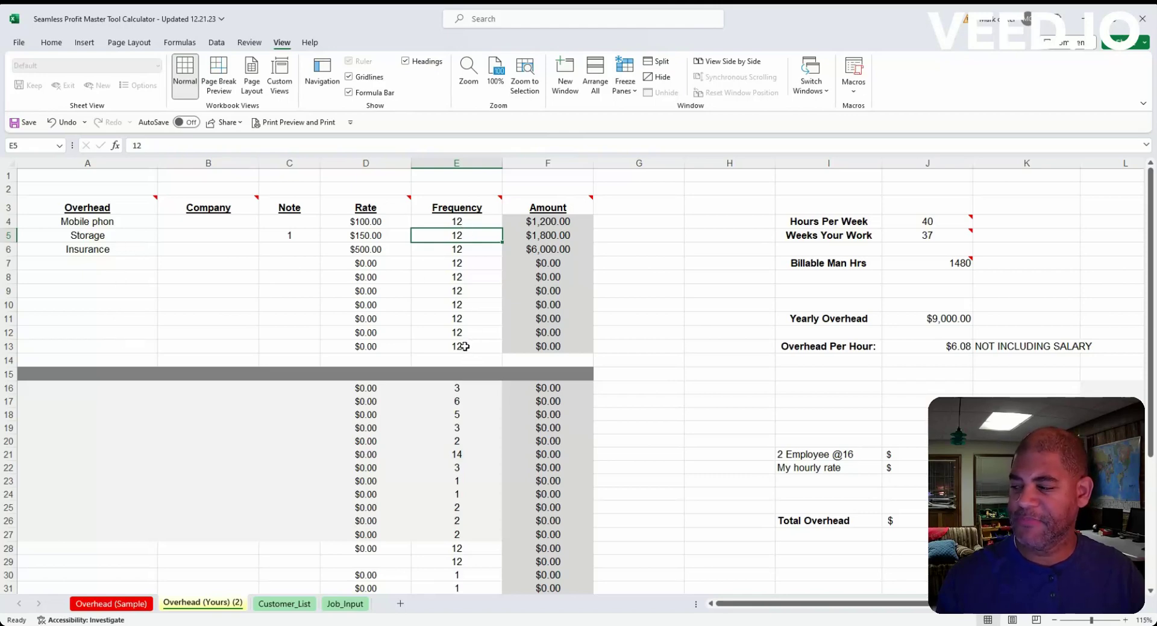
Step: Add "50:1 Mix" as the overhead item in cell A7, below Insurance
click(77, 263)
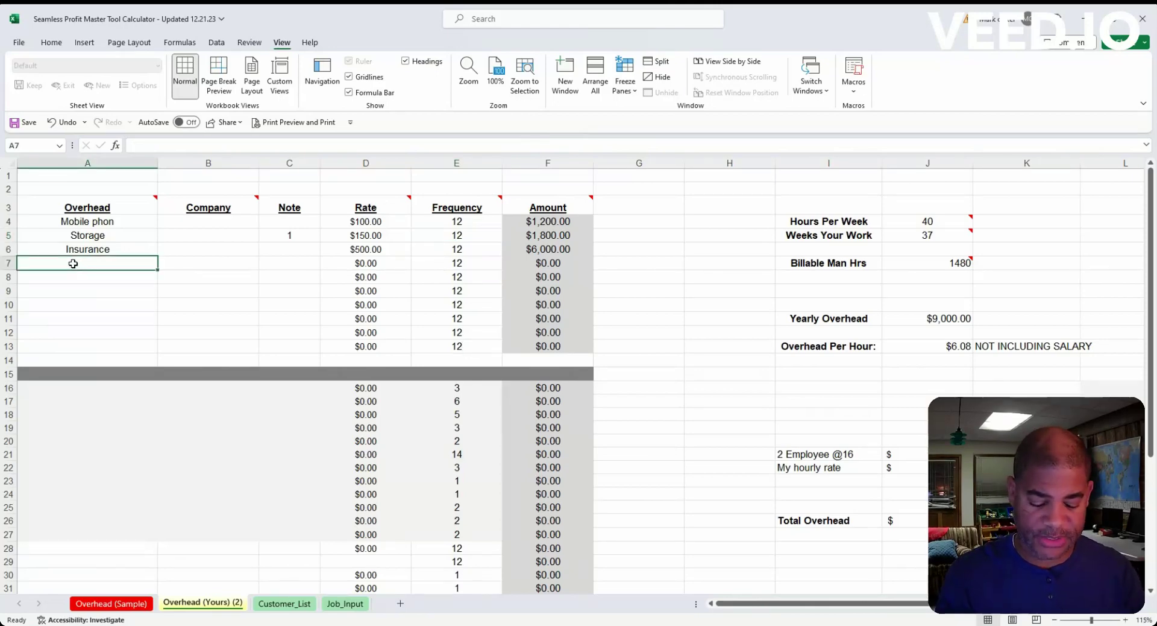
text(50)
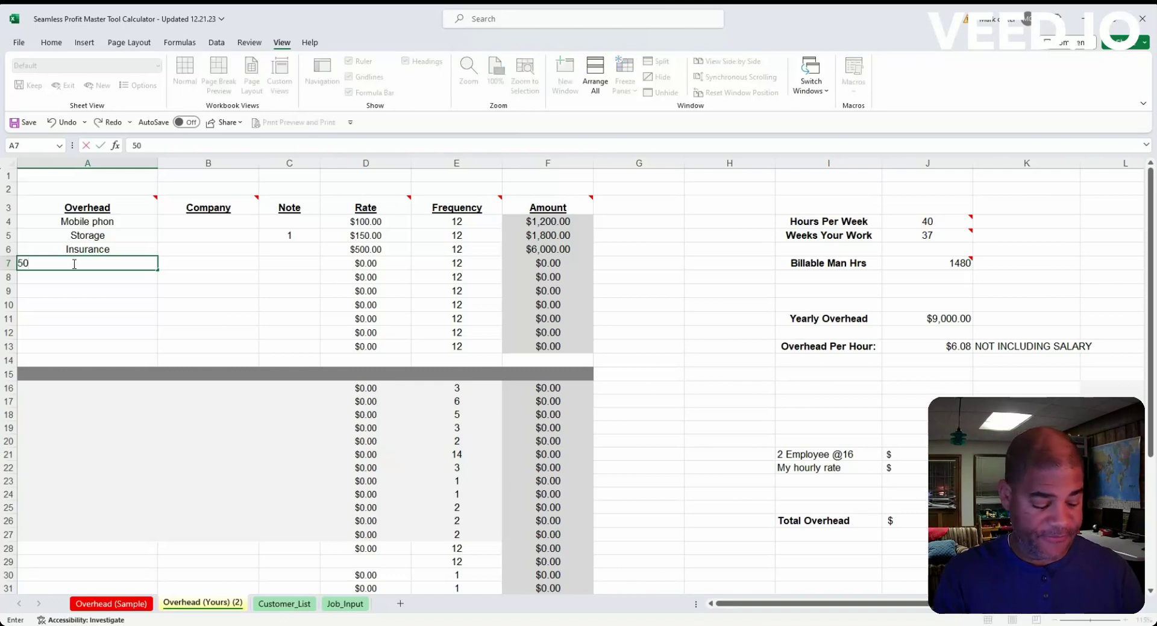
text(:)
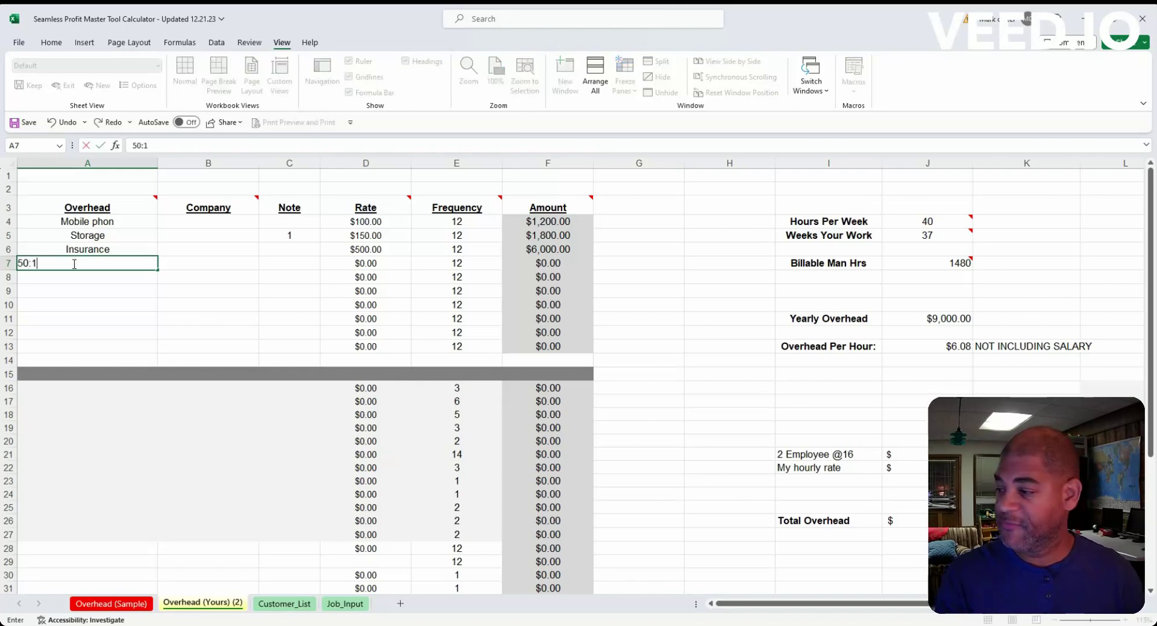
text(1 Mix)
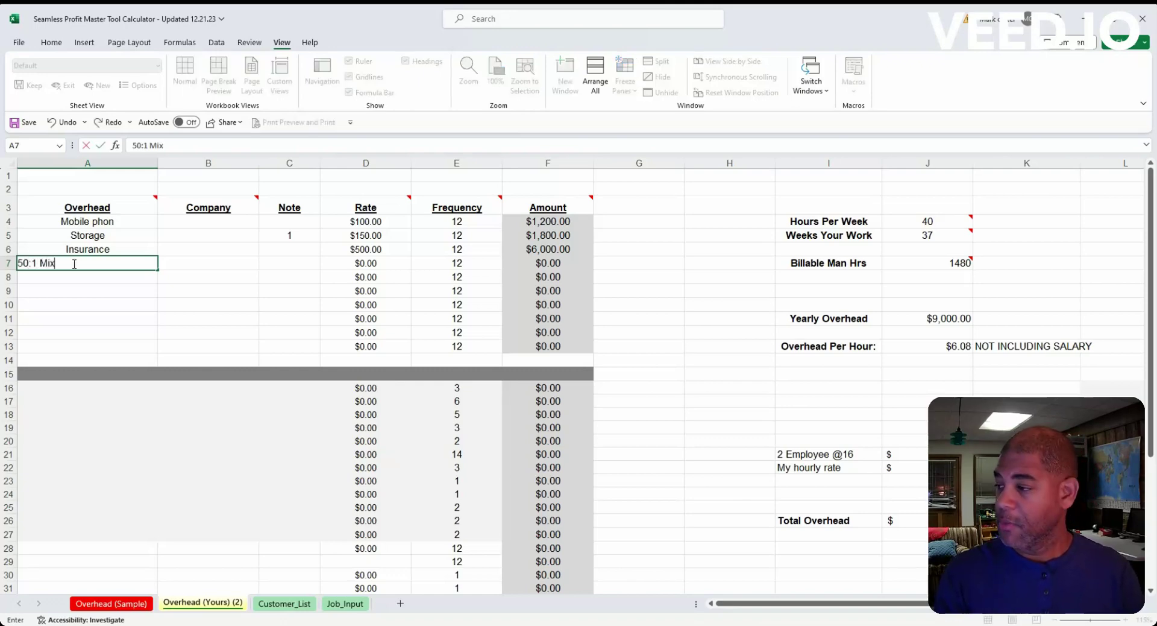
key(Tab)
key(Tab)
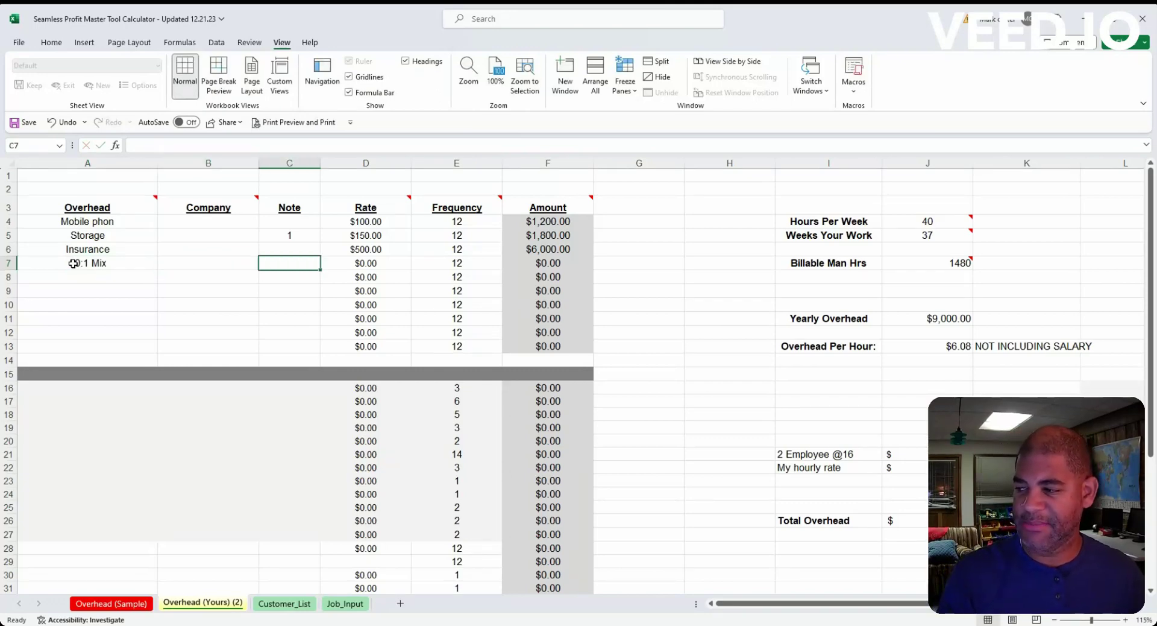
Step: Enter "Amazon" as the company for the 50:1 Mix item in cell B7
click(200, 261)
text(A)
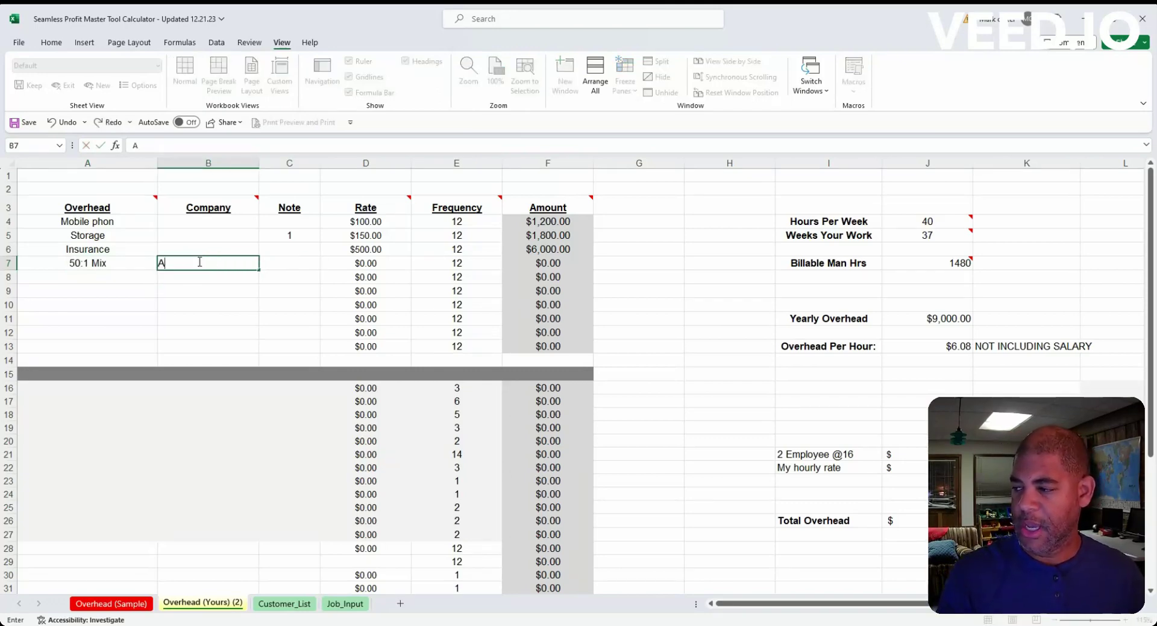
text(mazon)
key(Tab)
key(Tab)
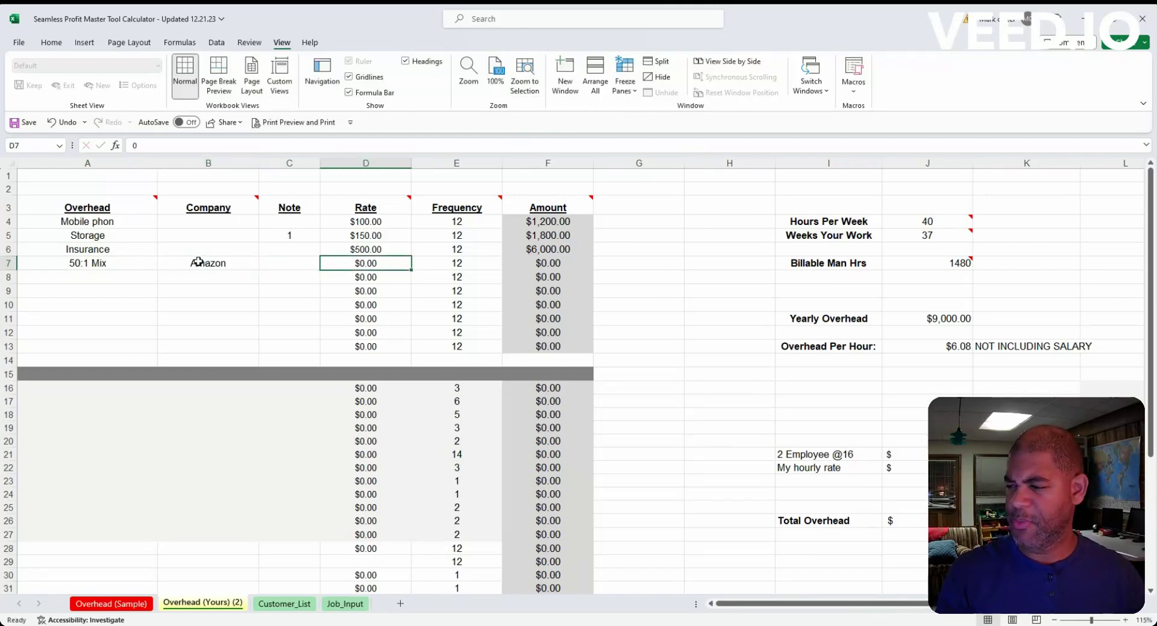
Step: Set the 50:1 Mix item's rate to 30.00 and its frequency to 8 in row 7
text(30)
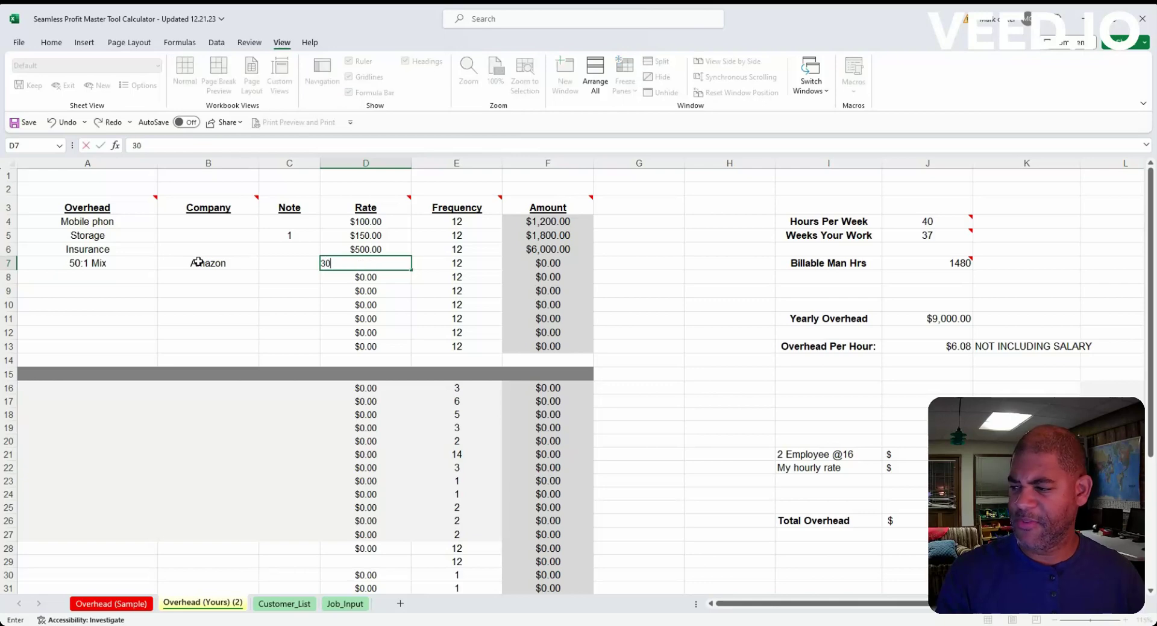
text(.00)
key(Tab)
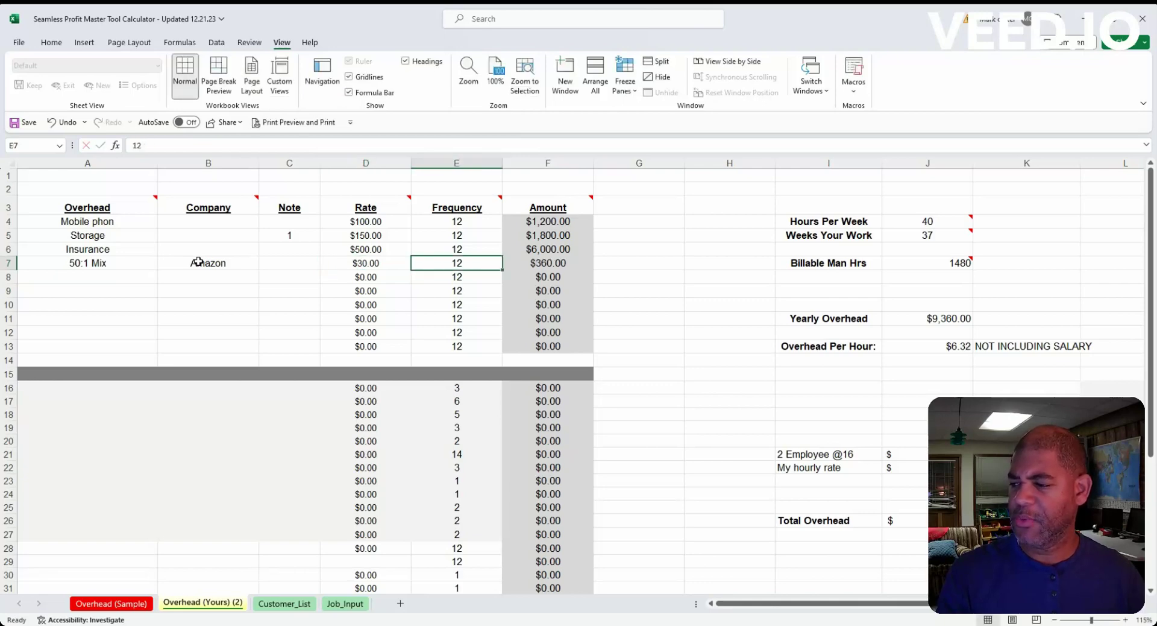
text(8)
key(Return)
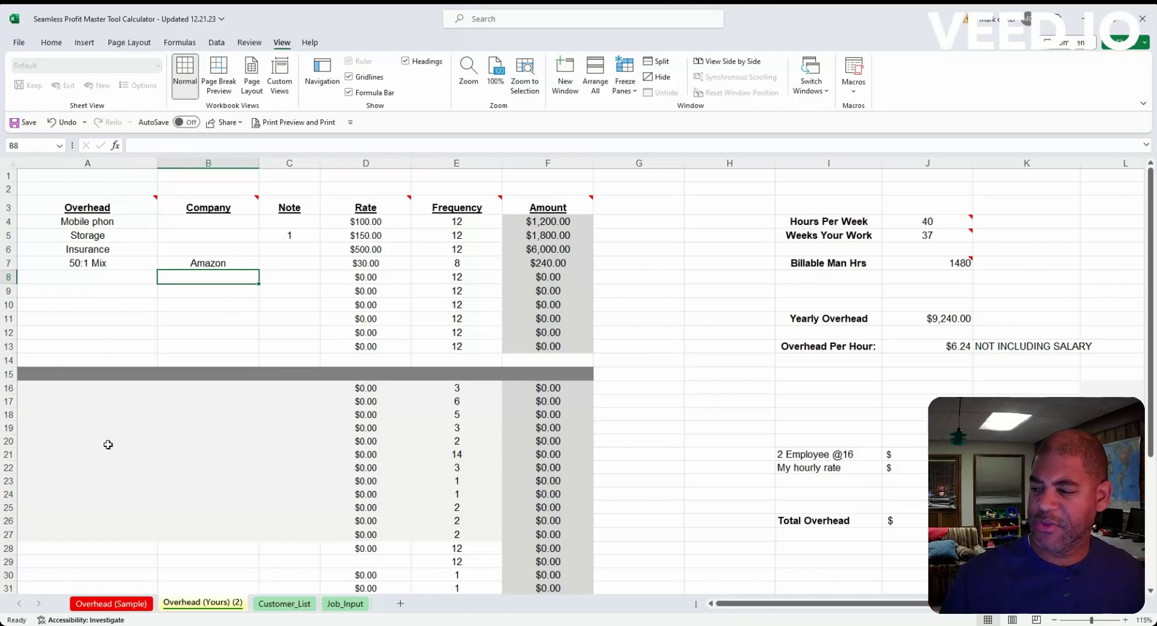
Step: Review the Total Overhead formula in F37 and the estimated monthly business expense below it on the Overhead (Yours) sheet
scroll(486, 359, down, 4)
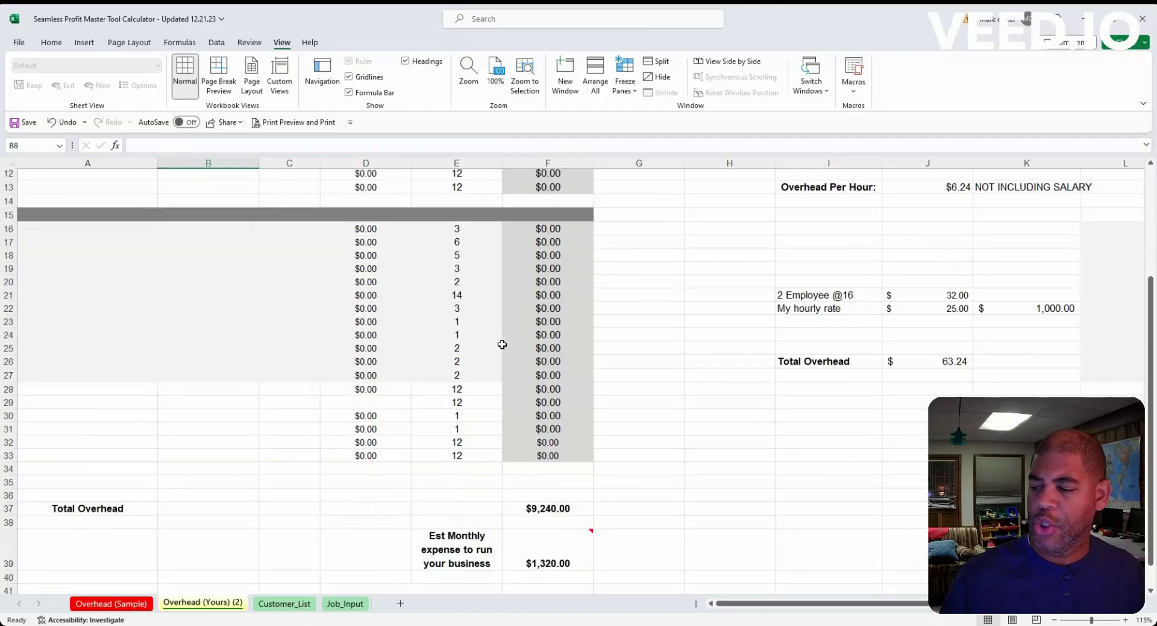
click(554, 508)
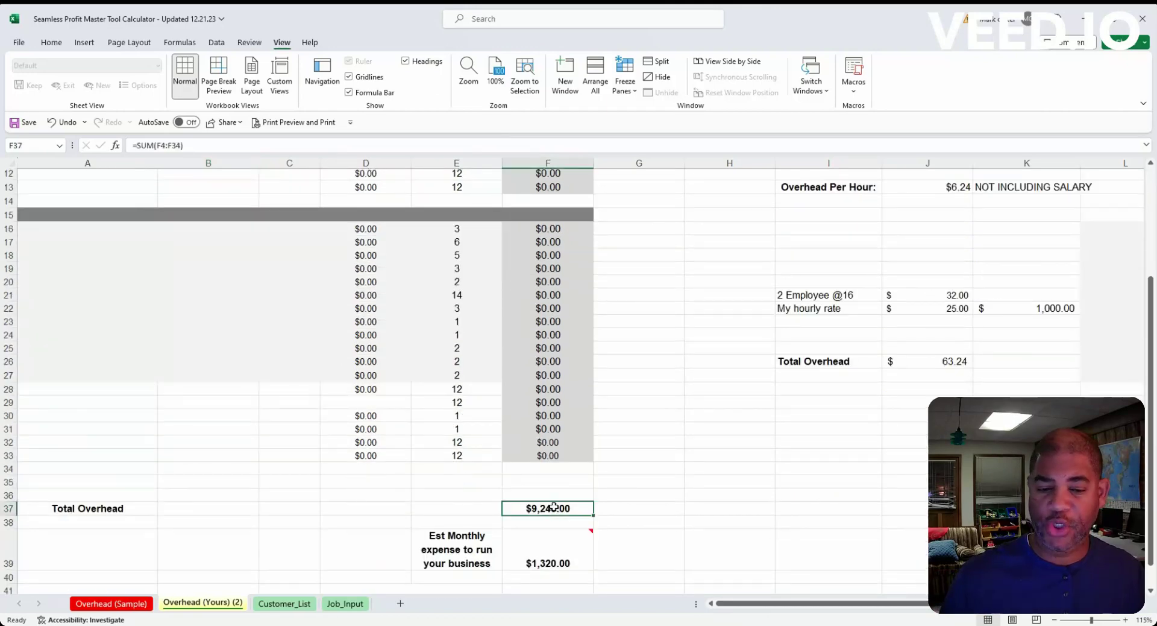
scroll(563, 482, up, 3)
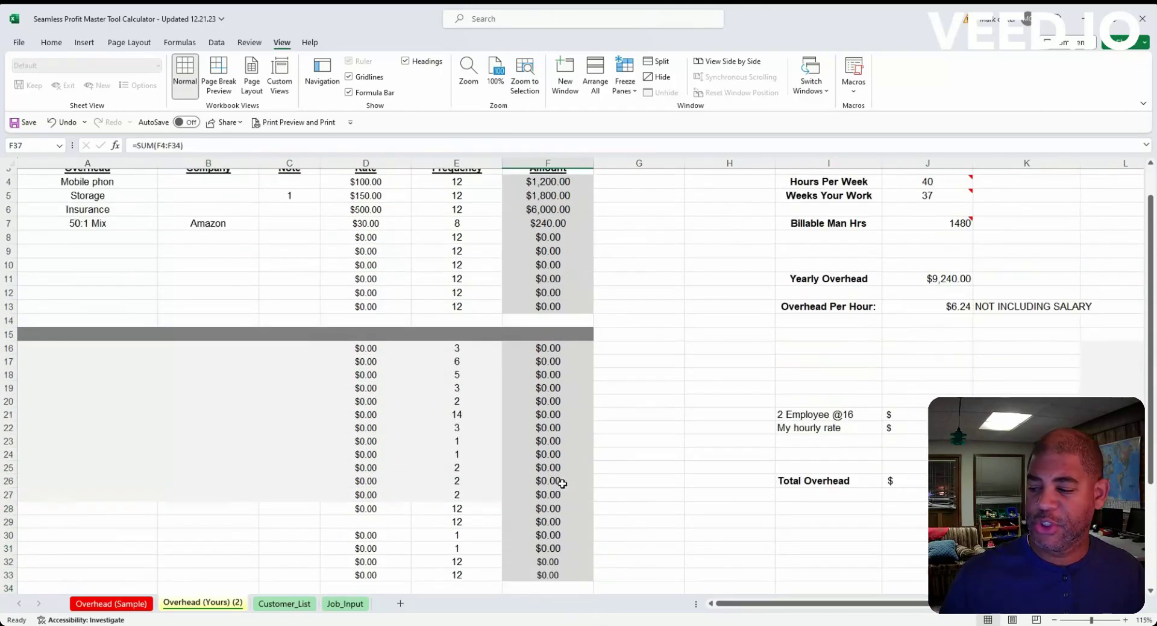
scroll(563, 483, up, 1)
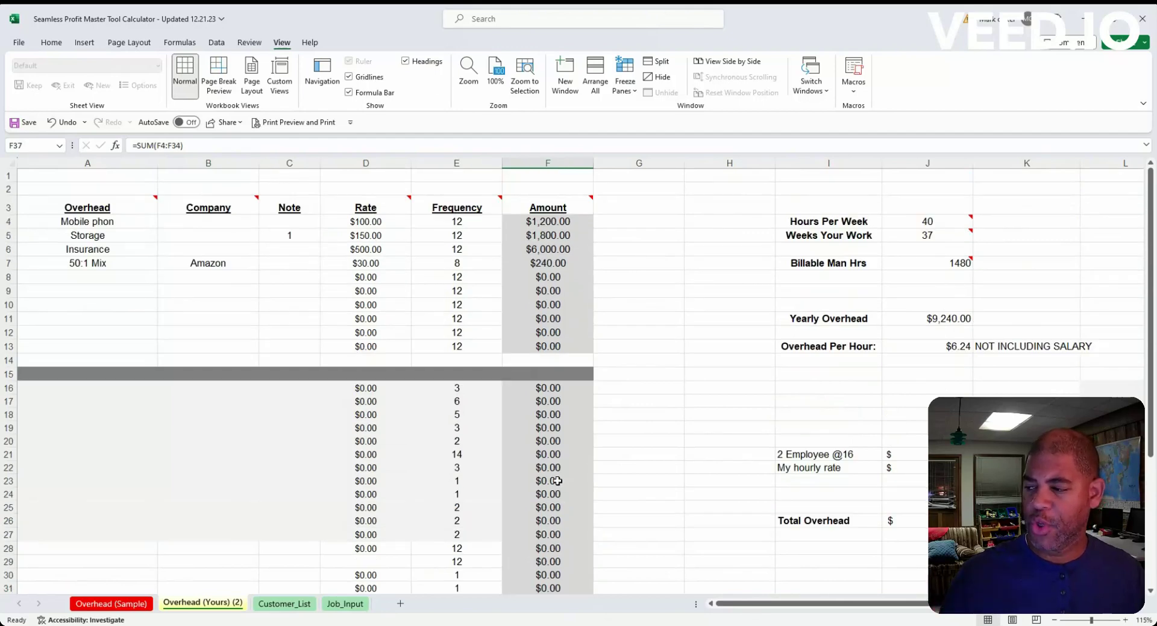
scroll(555, 479, down, 2)
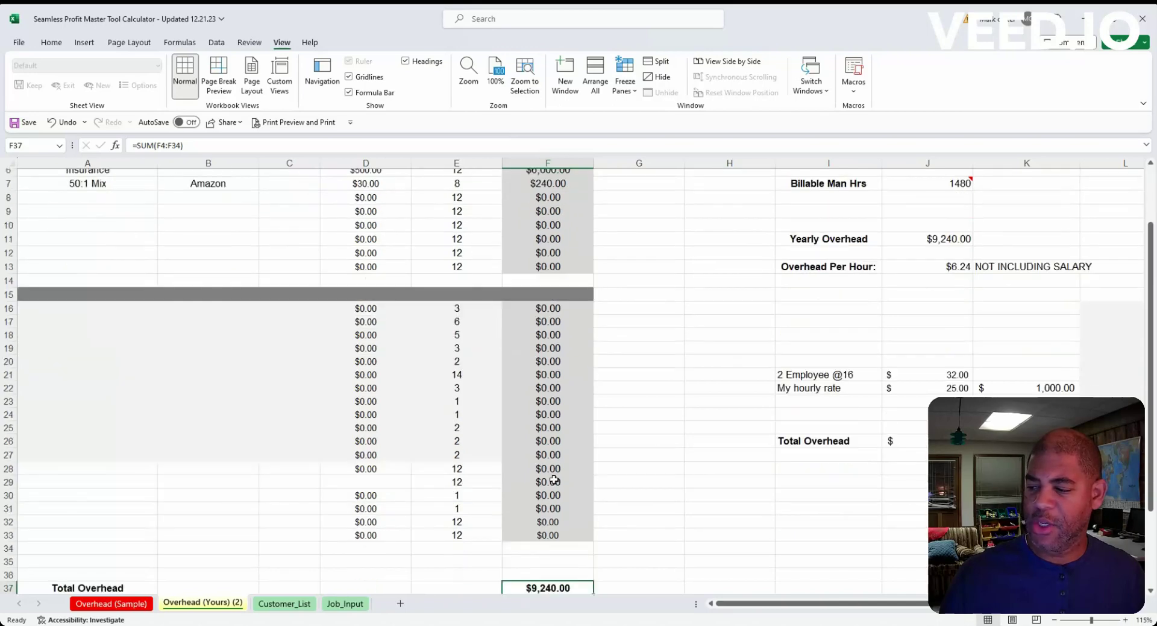
scroll(555, 479, down, 1)
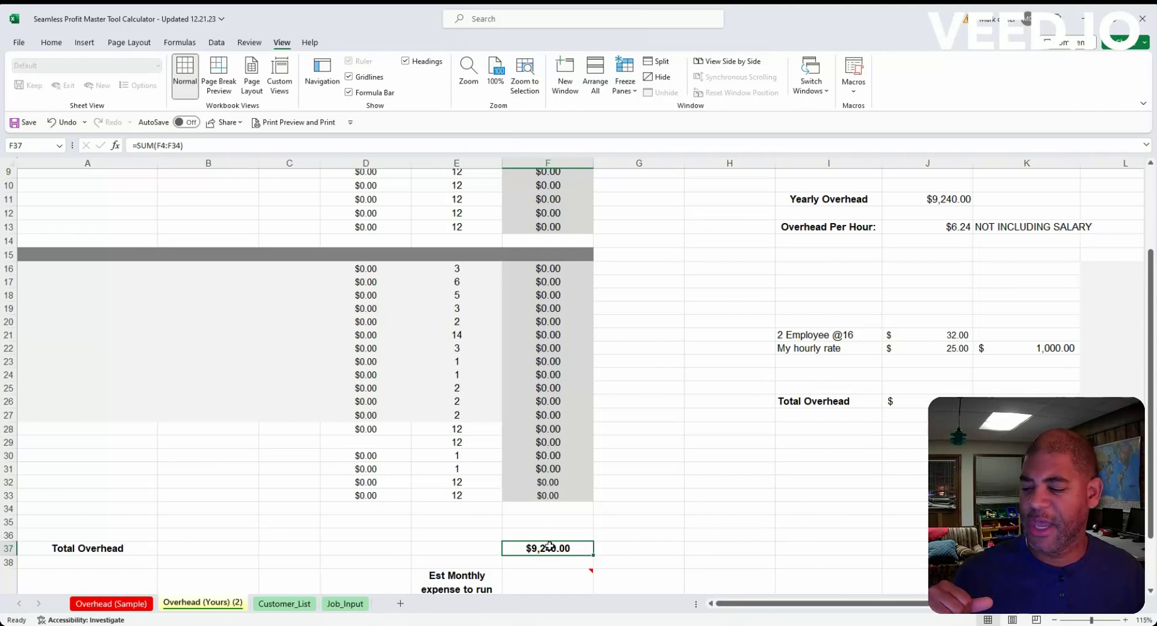
scroll(549, 546, down, 2)
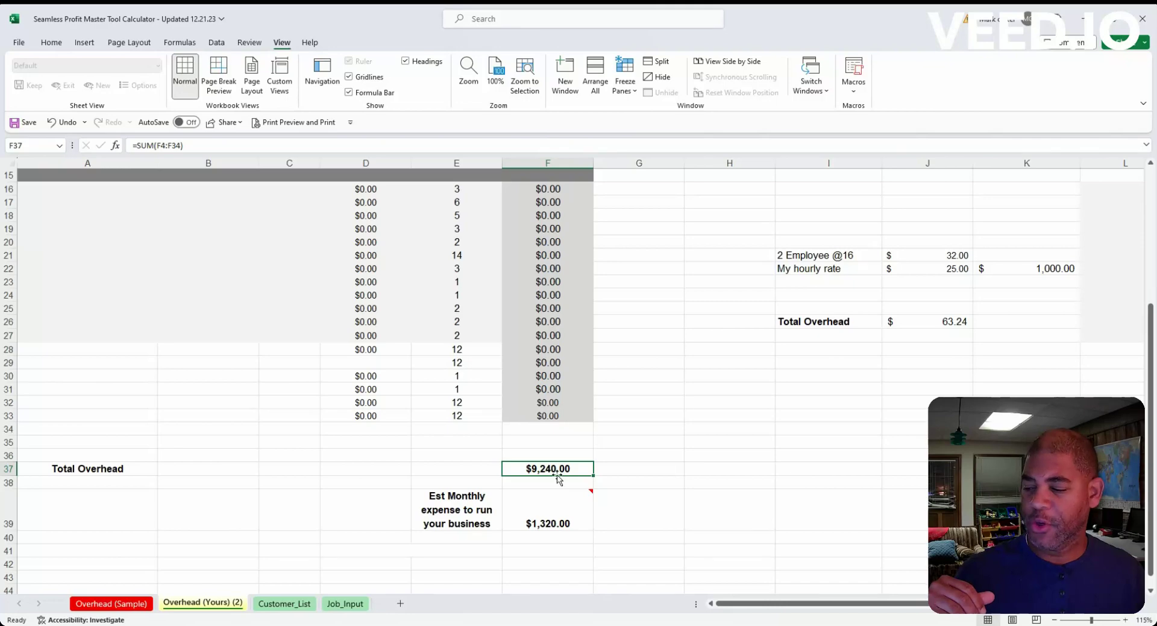
mouse_move(551, 516)
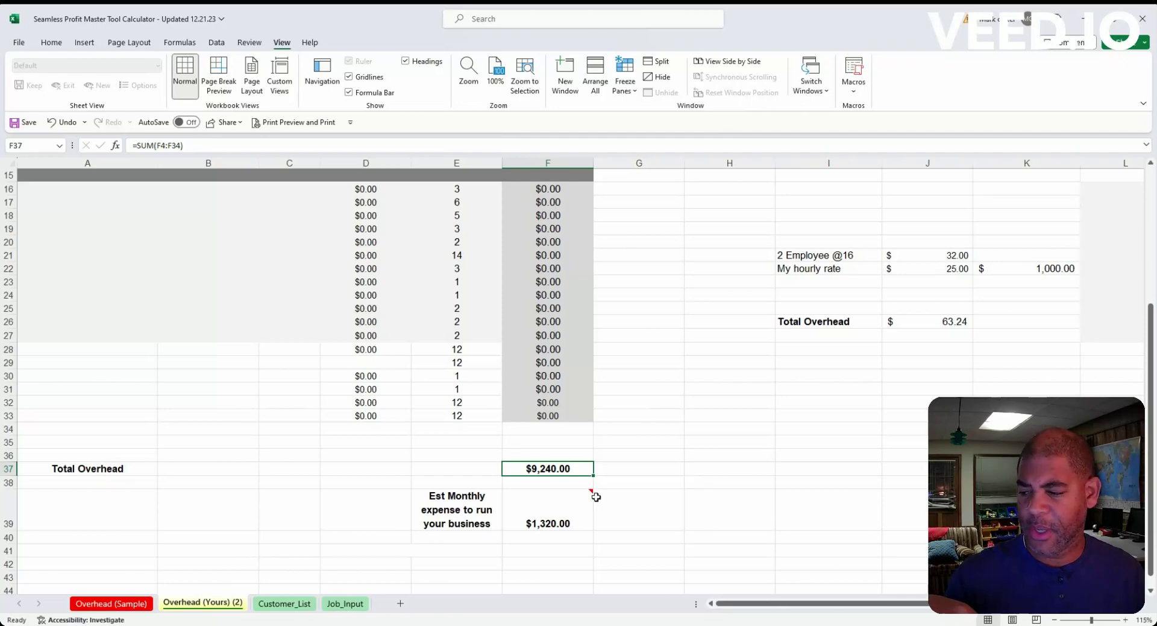
scroll(611, 481, down, 1)
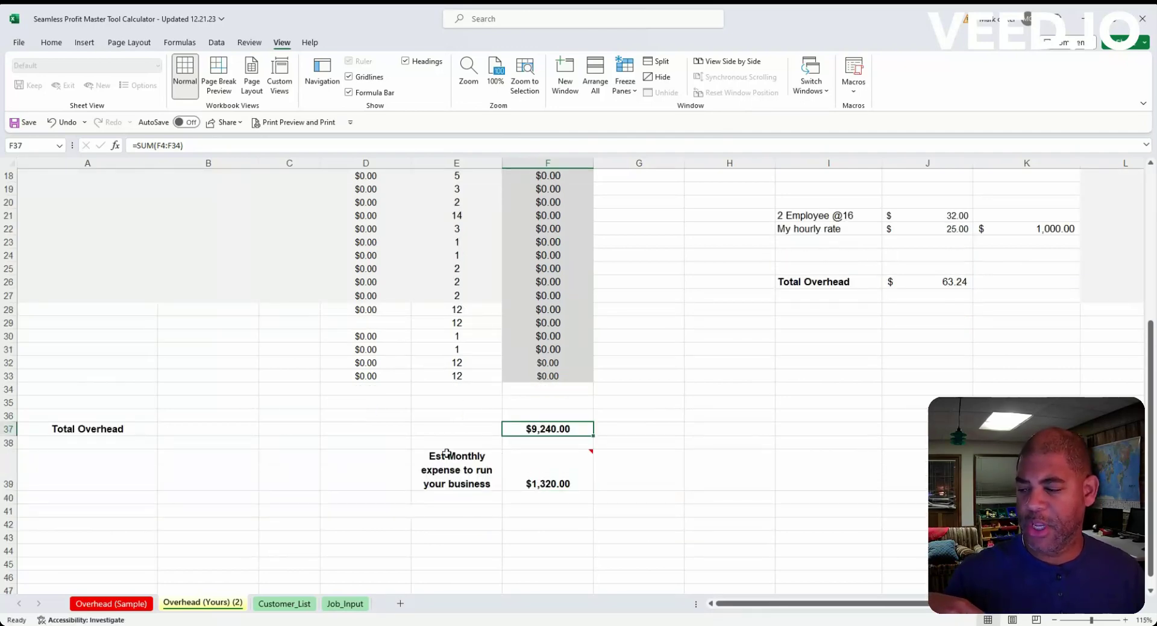
Step: Inspect the Total Overhead and Est Monthly formulas on the Overhead (Sample) sheet for comparison
click(128, 604)
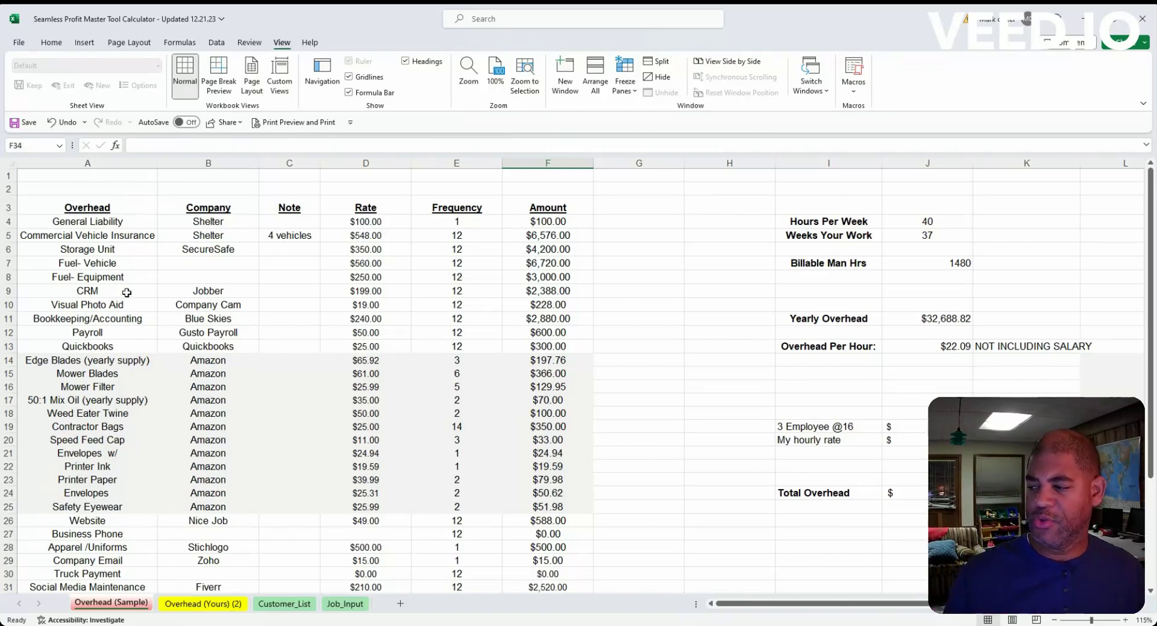
scroll(134, 297, down, 1)
scroll(134, 297, down, 1)
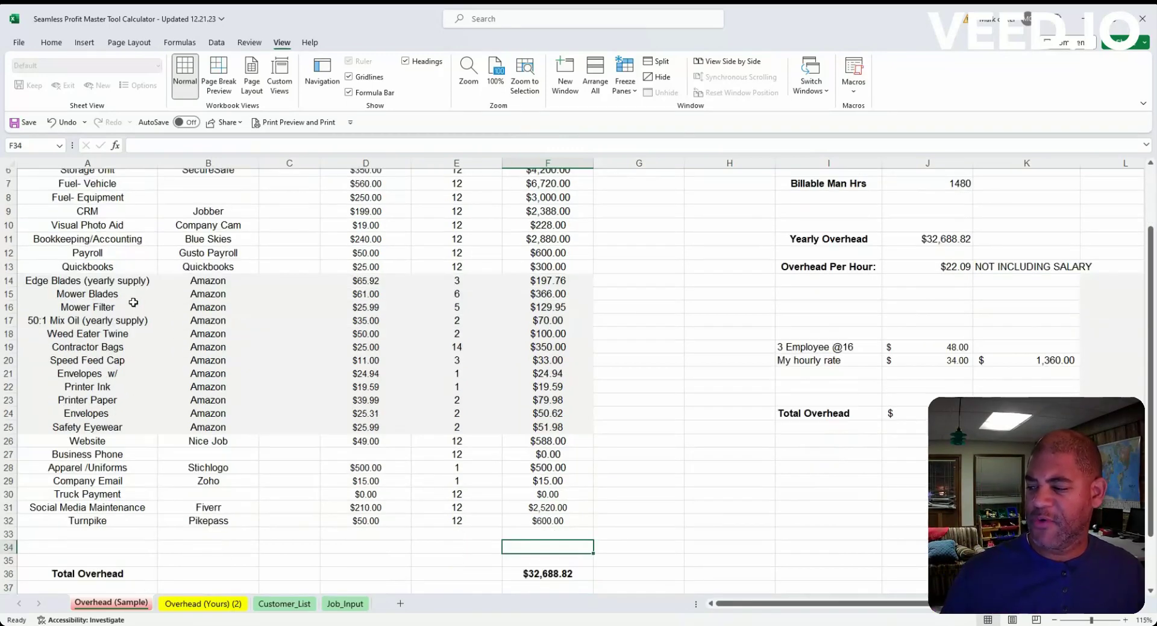
scroll(134, 298, down, 1)
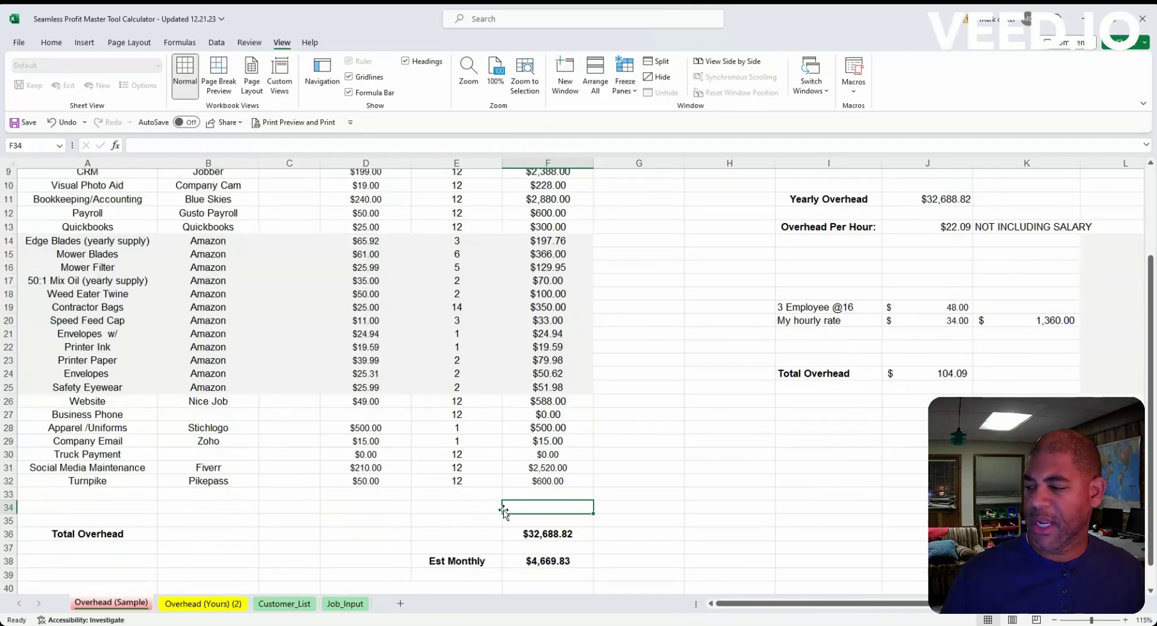
click(546, 534)
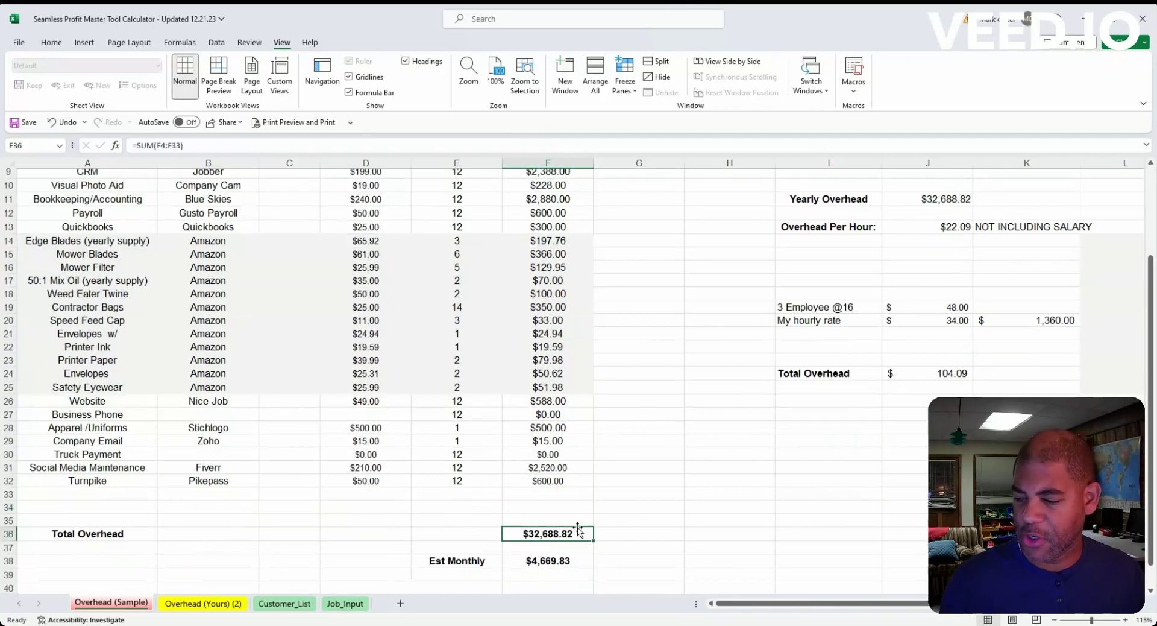
click(554, 563)
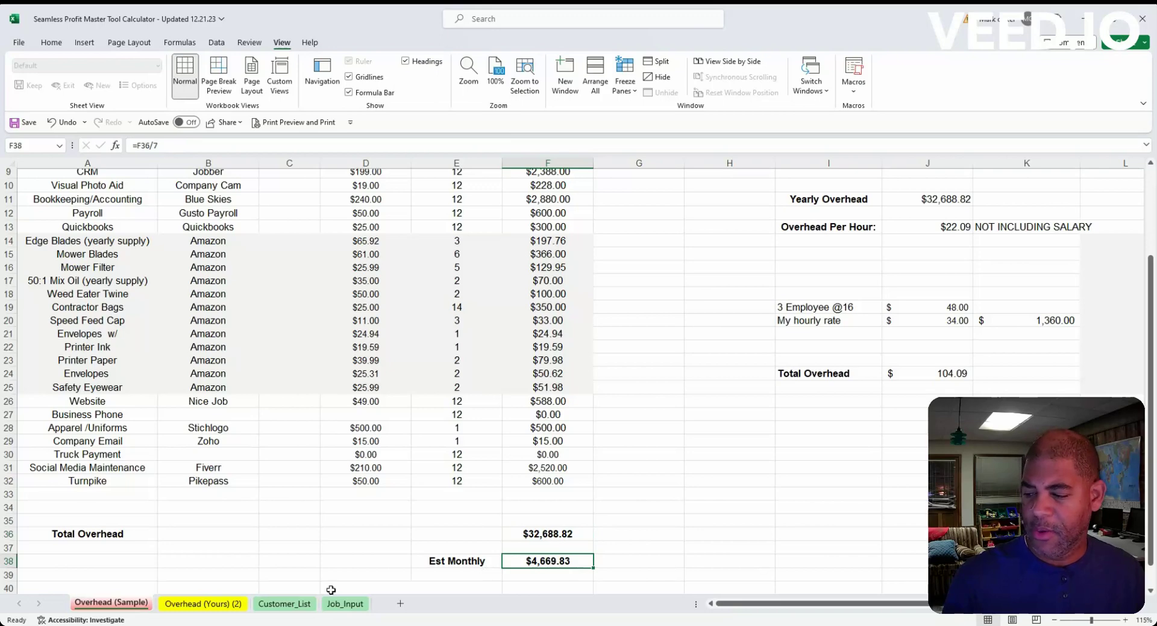
Step: Return to the Overhead (Yours) sheet and check the Hours Per Week note and the Billable Man Hrs formula in J7
click(205, 604)
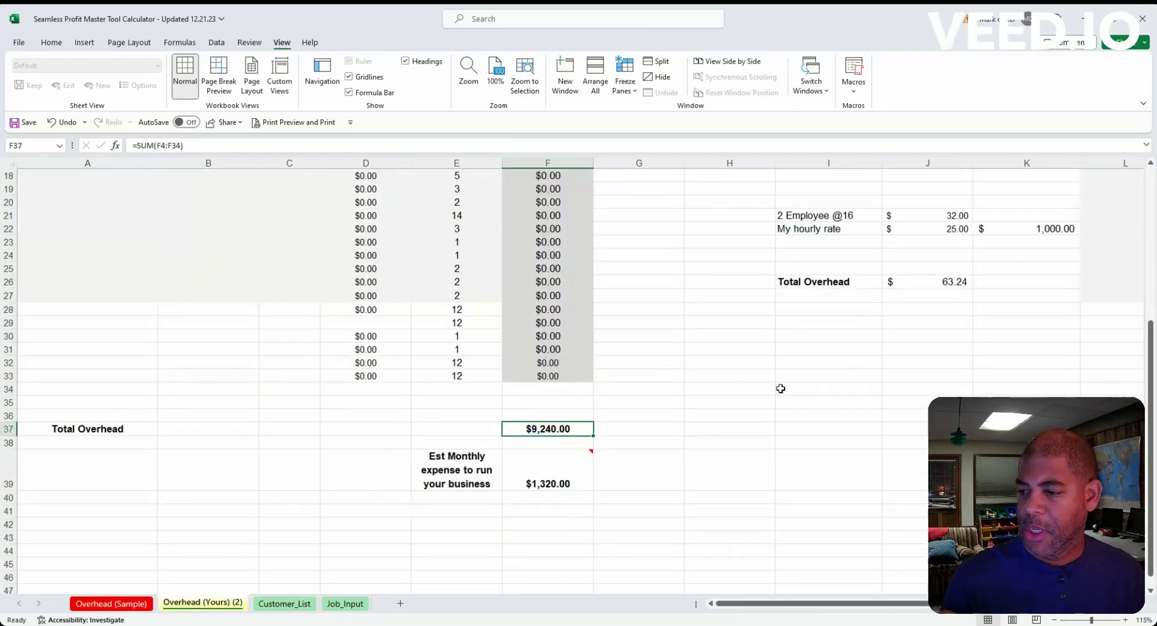
scroll(764, 346, up, 6)
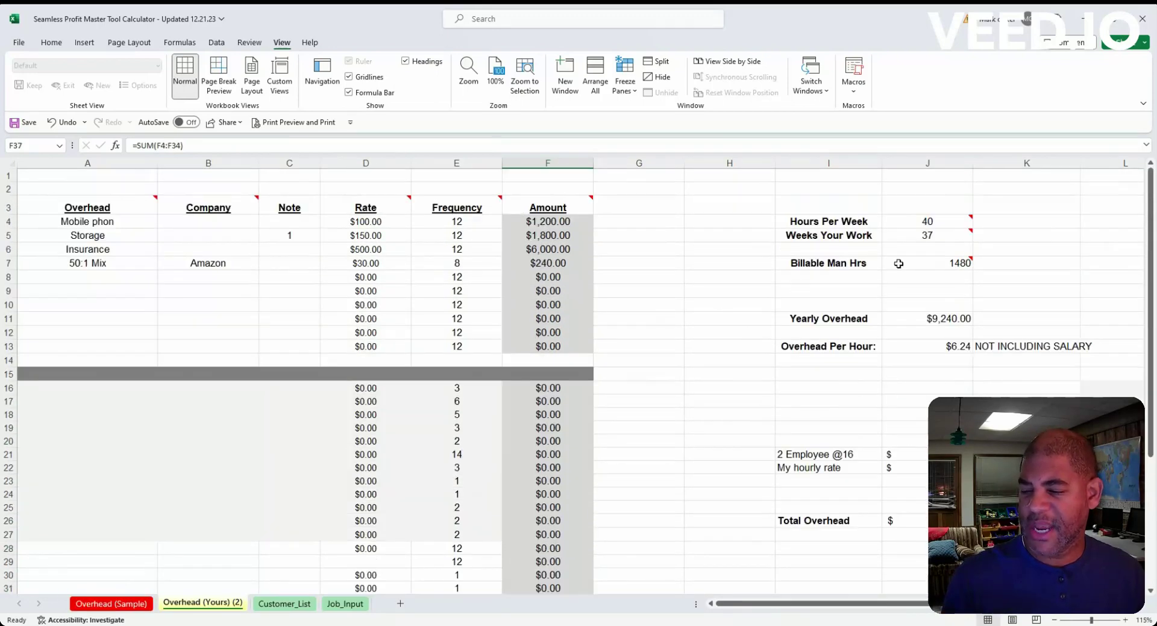
mouse_move(913, 263)
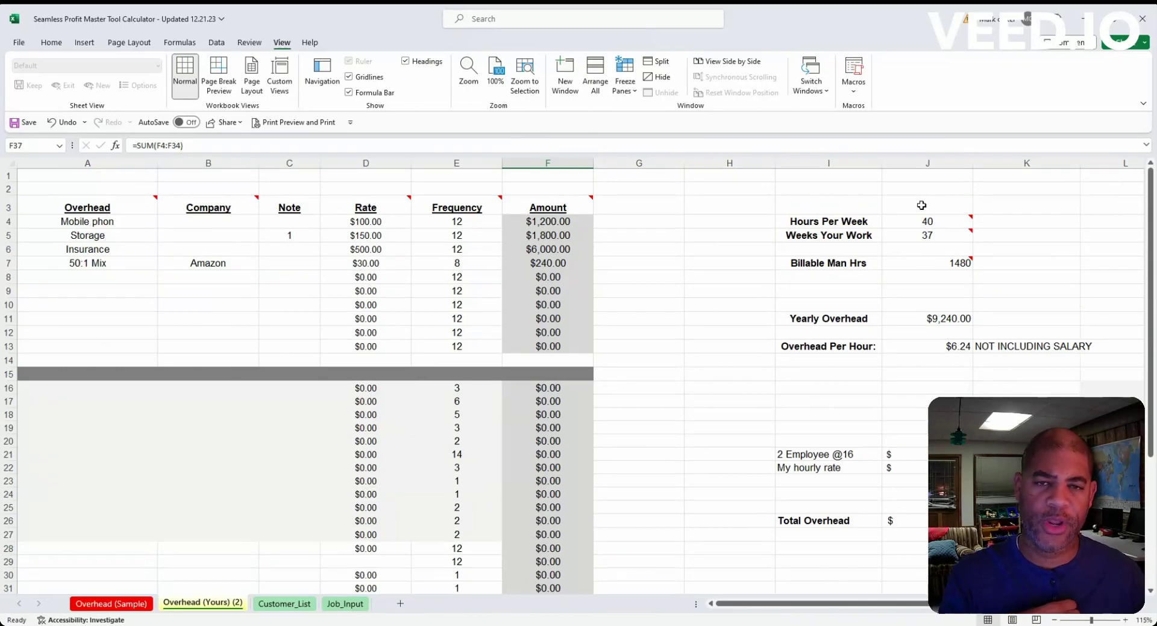
mouse_move(934, 223)
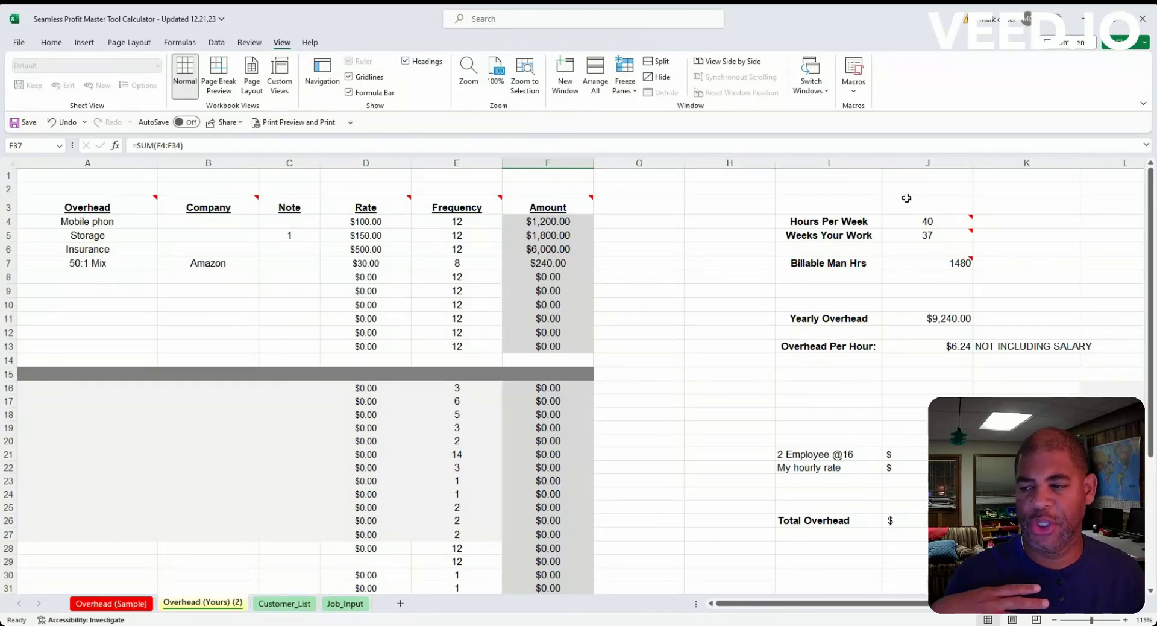
click(933, 265)
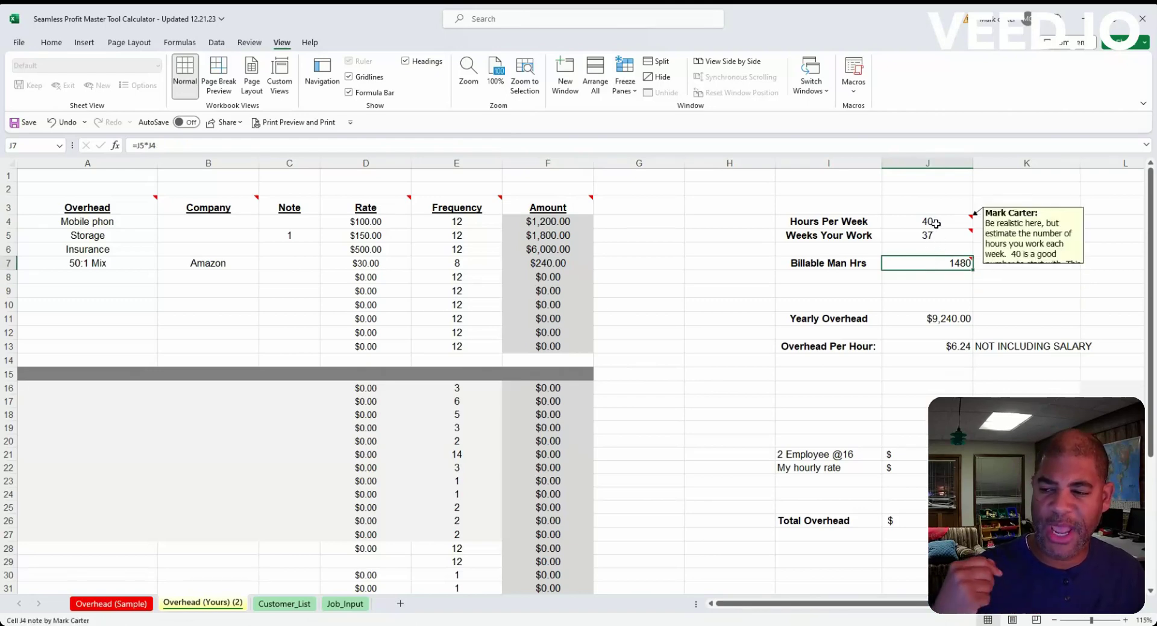
mouse_move(944, 263)
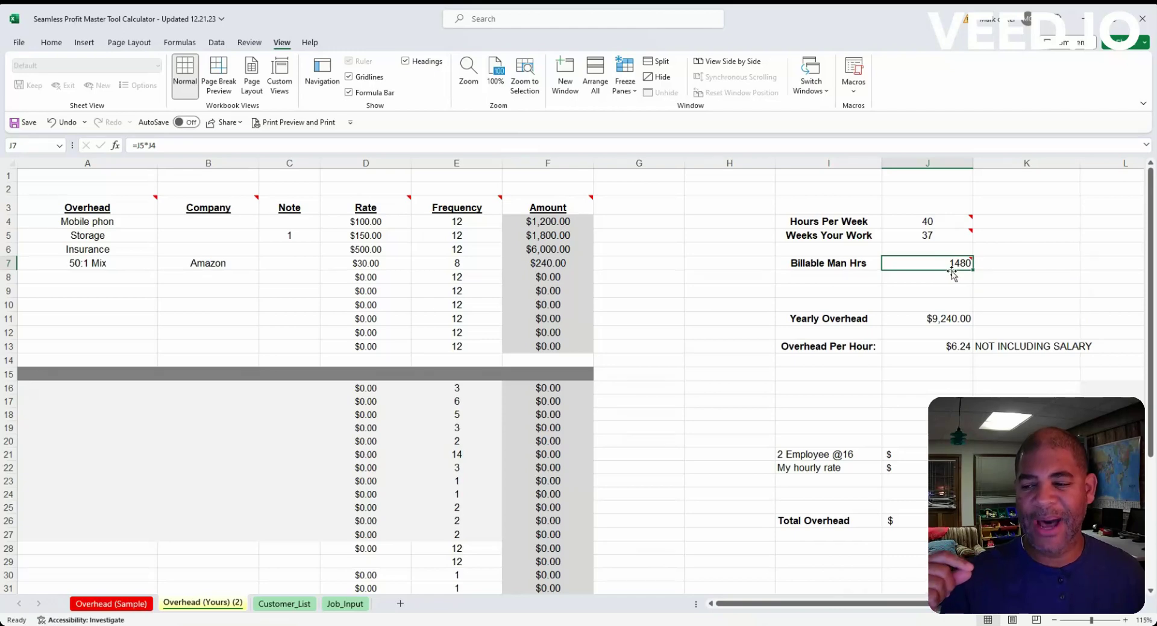
Step: Trace the yearly Total Overhead in F37 through to the Overhead Per Hour formula in J13
scroll(689, 420, down, 5)
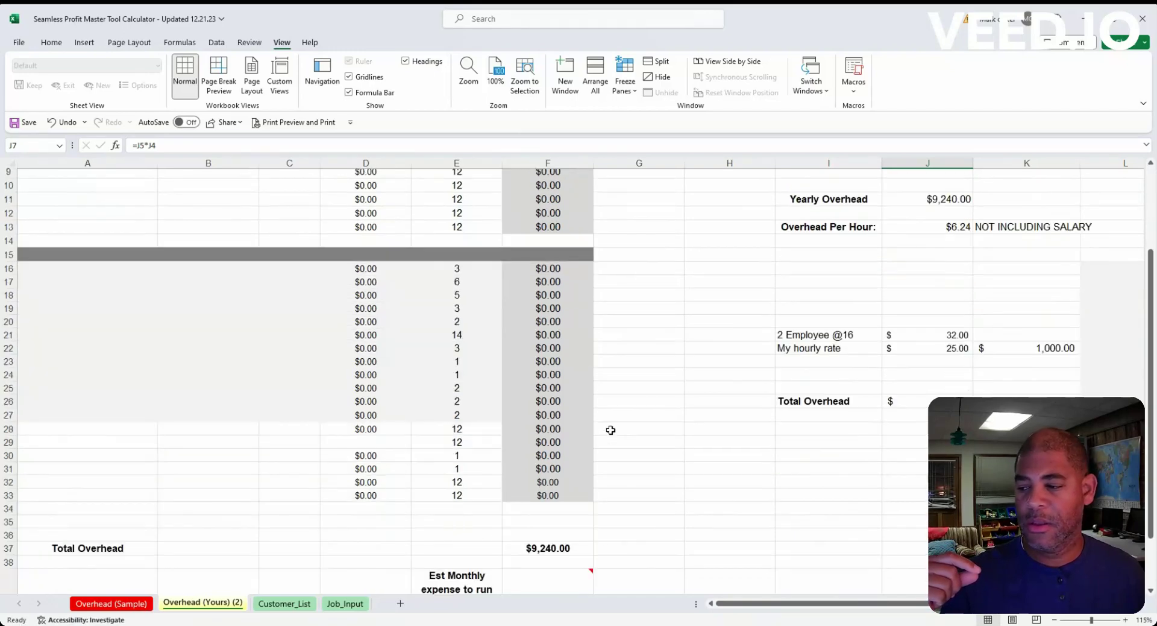
click(566, 469)
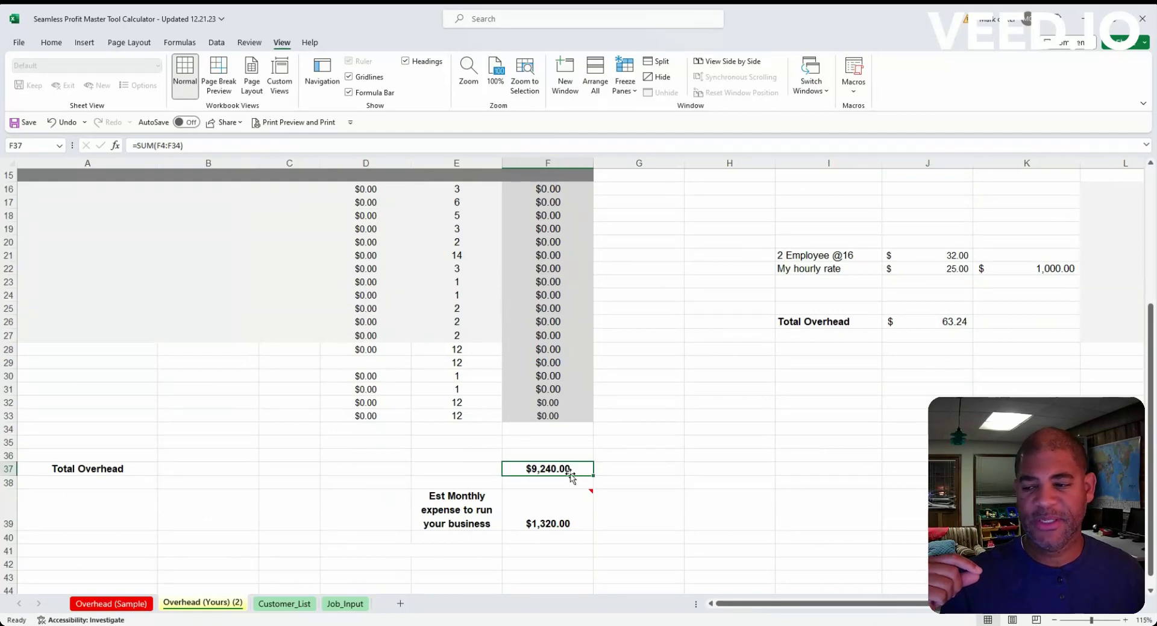
scroll(714, 426, up, 2)
scroll(714, 426, up, 1)
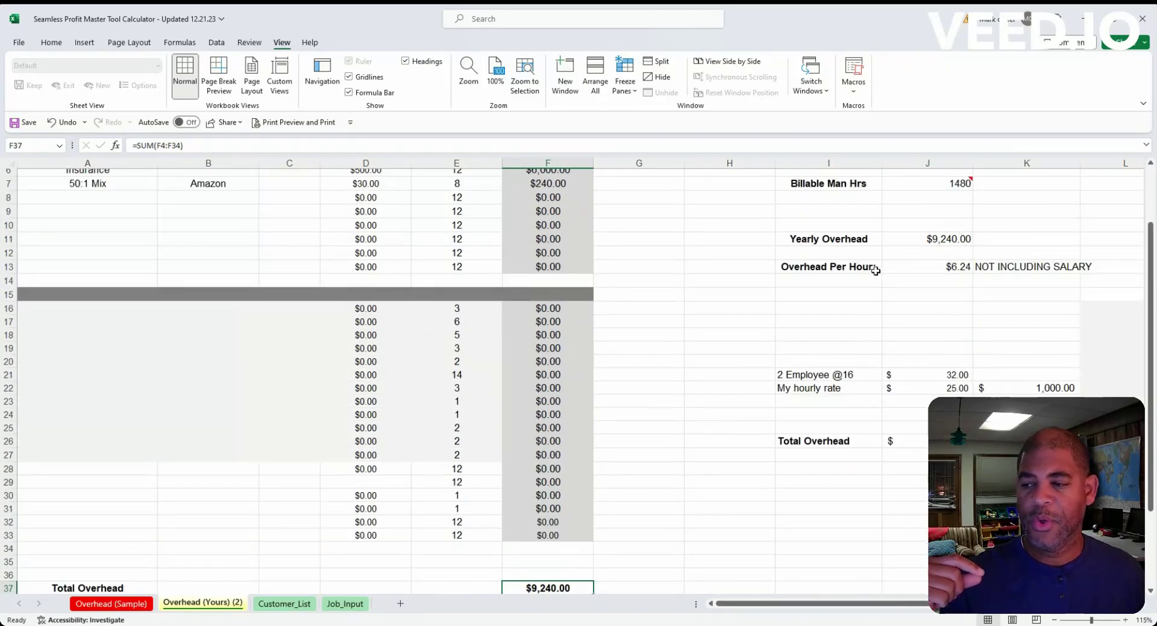
click(948, 269)
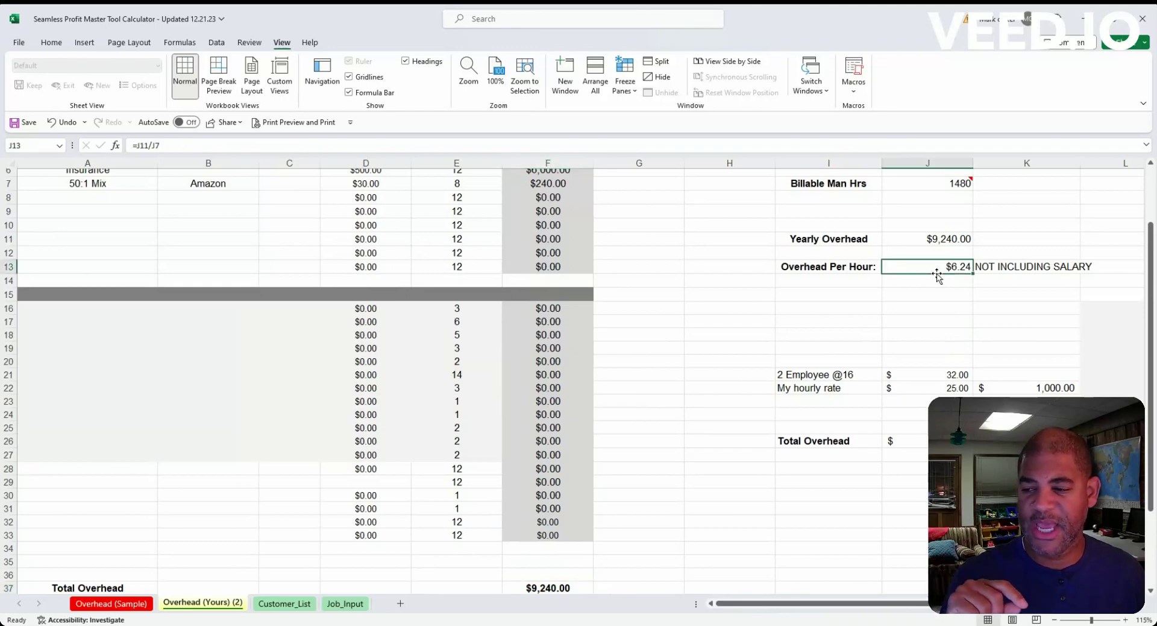
Step: Check the Overhead Per Hour formula in J13 on the Overhead (Sample) sheet against its billable hours and yearly overhead
click(99, 603)
scroll(986, 208, up, 1)
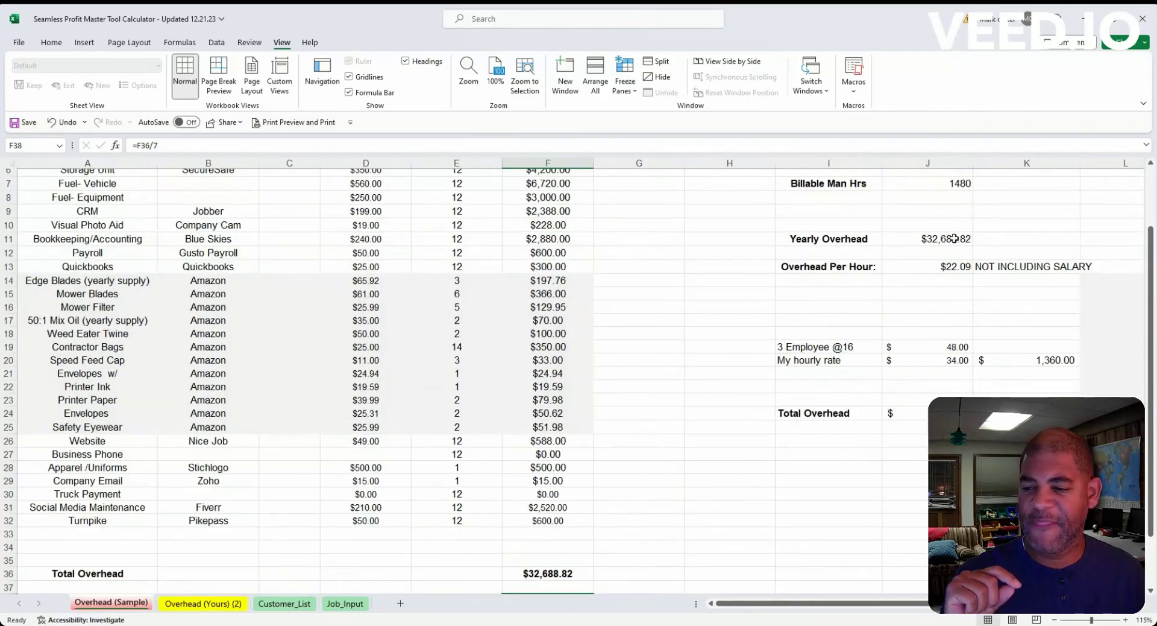
scroll(956, 235, up, 1)
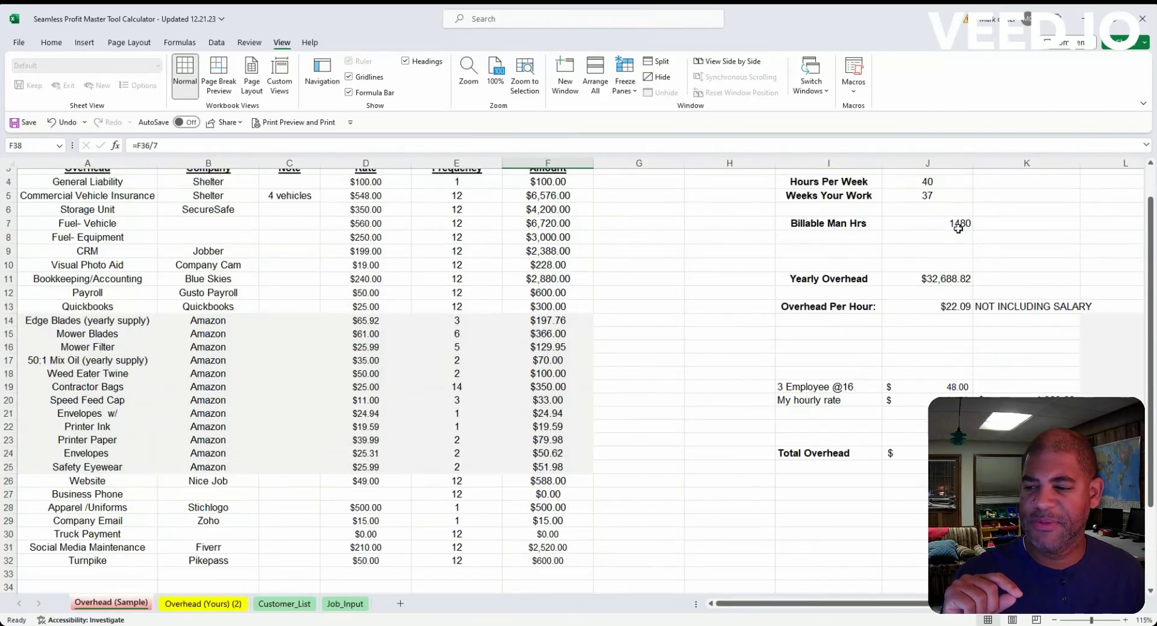
click(951, 307)
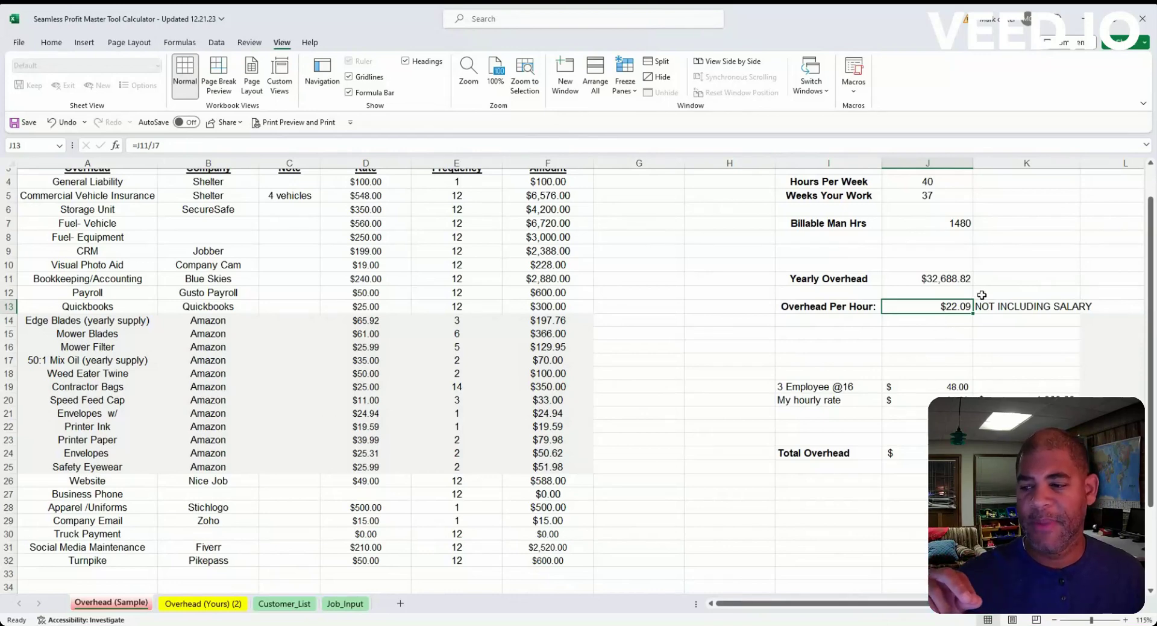
scroll(983, 295, down, 1)
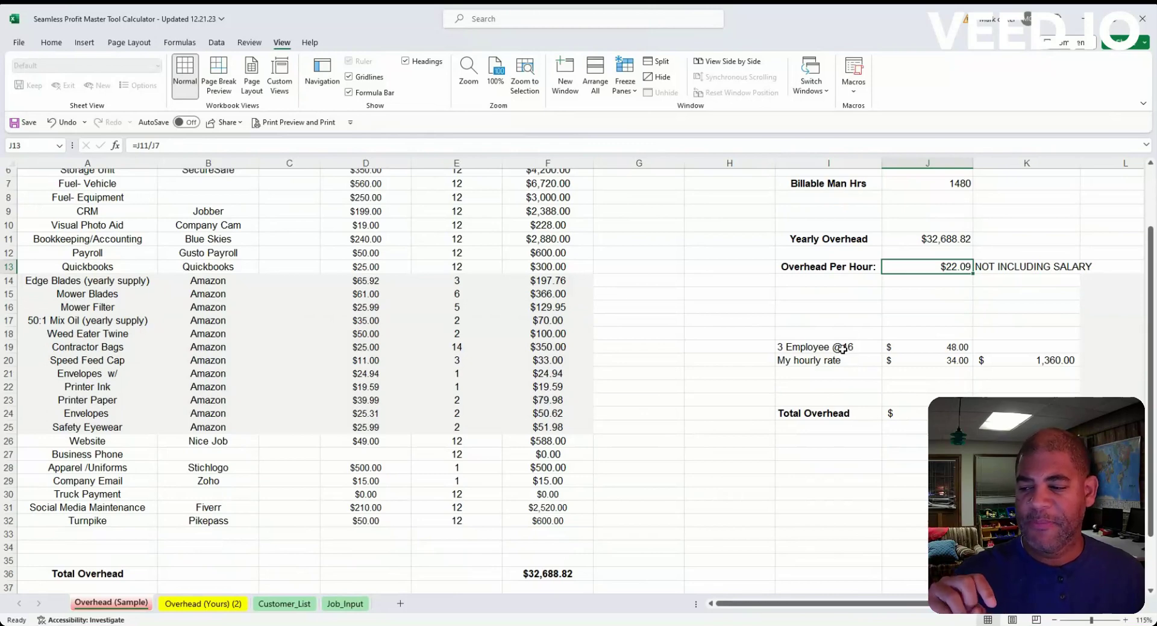
Step: Examine the employee wage and owner's hourly rate entries in rows 21 and 22 of the Overhead (Yours) sheet
click(208, 604)
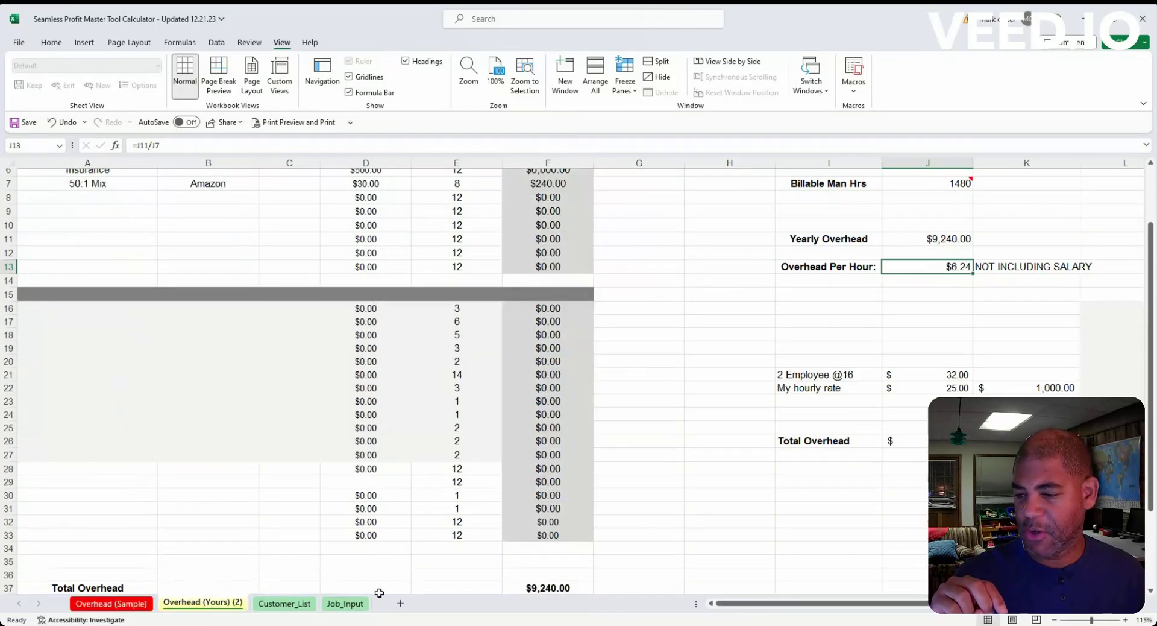
click(785, 375)
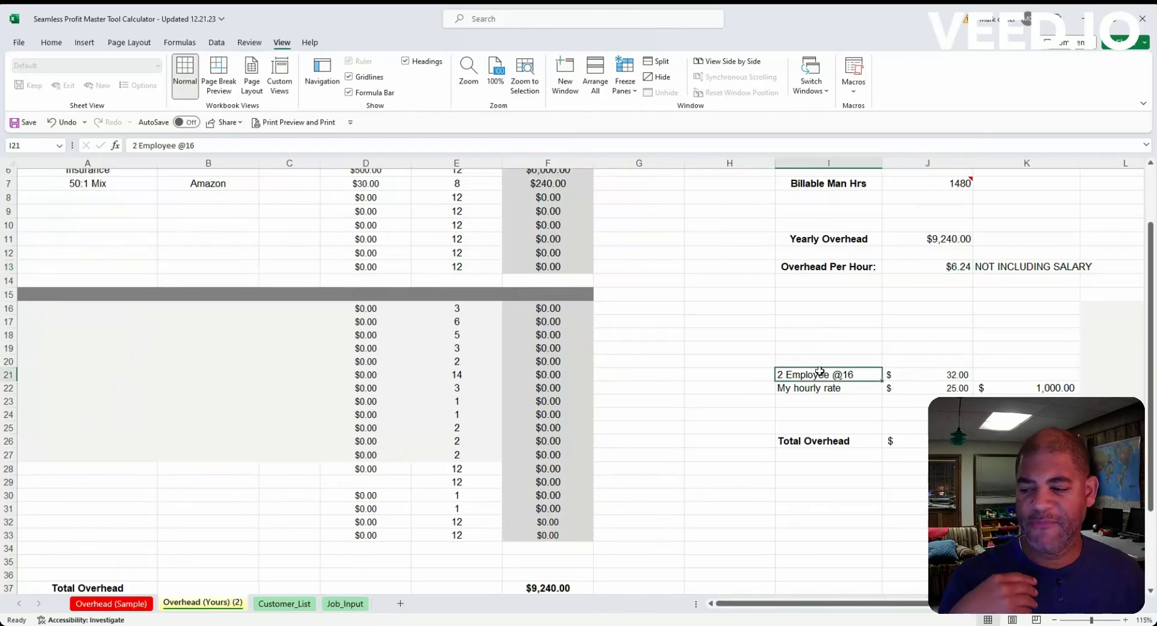
double_click(786, 374)
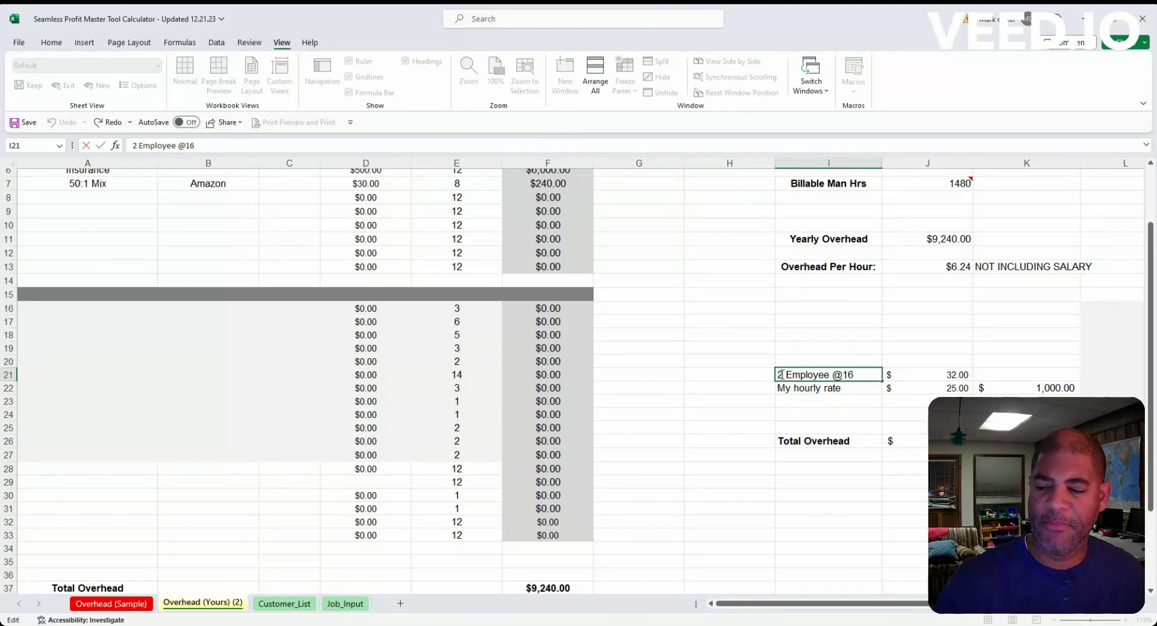
click(942, 375)
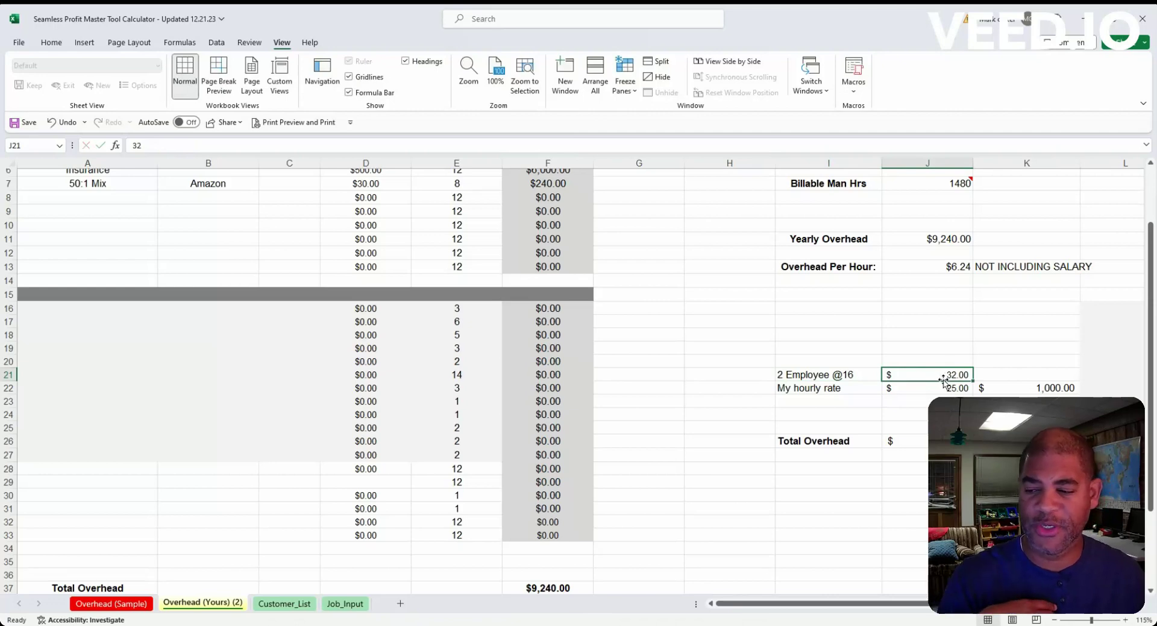
click(860, 387)
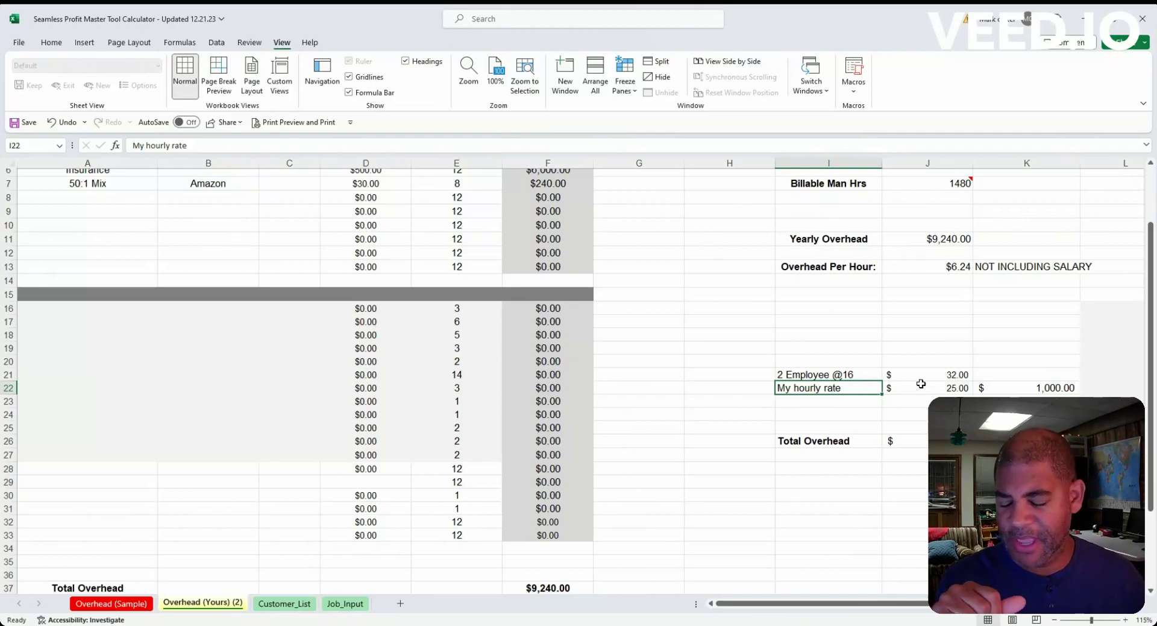
click(959, 391)
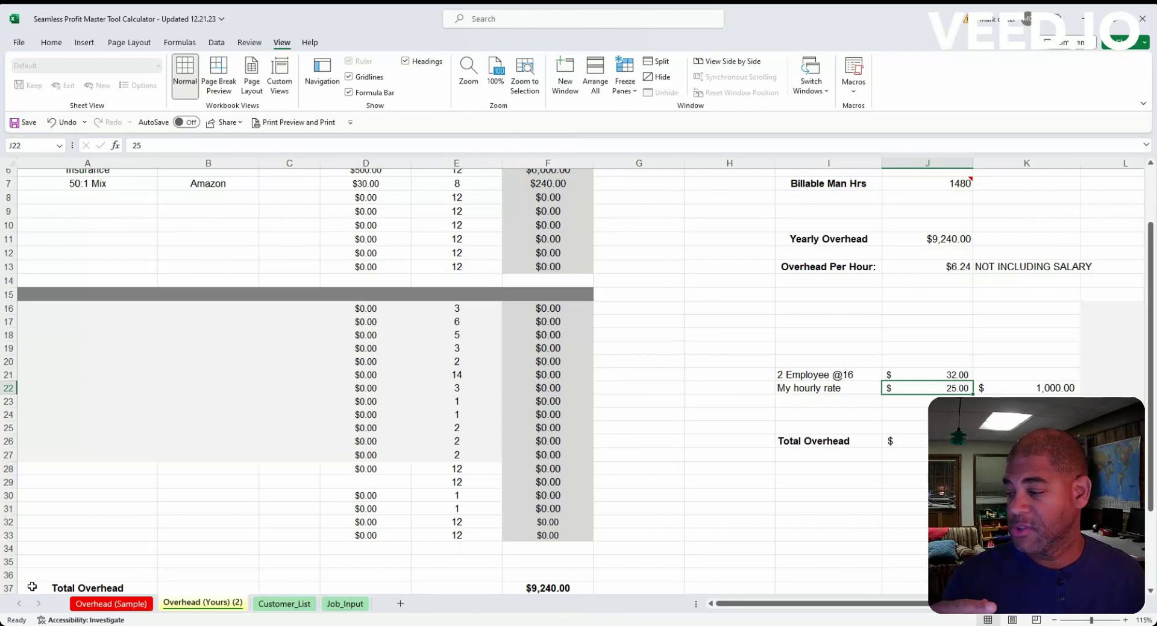
click(110, 604)
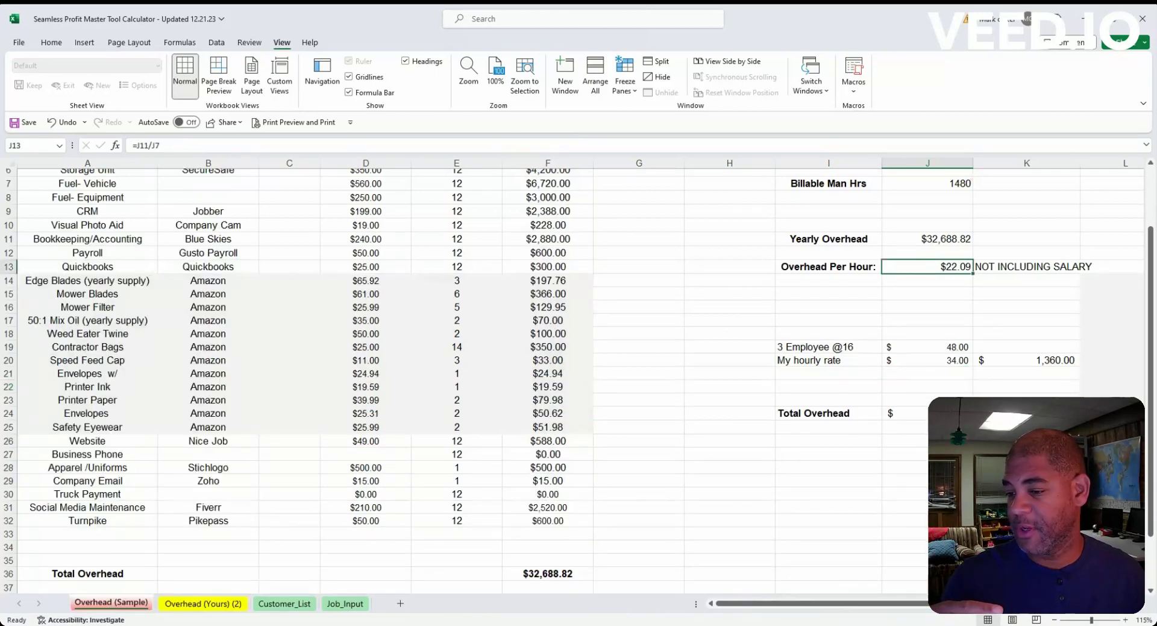
click(786, 346)
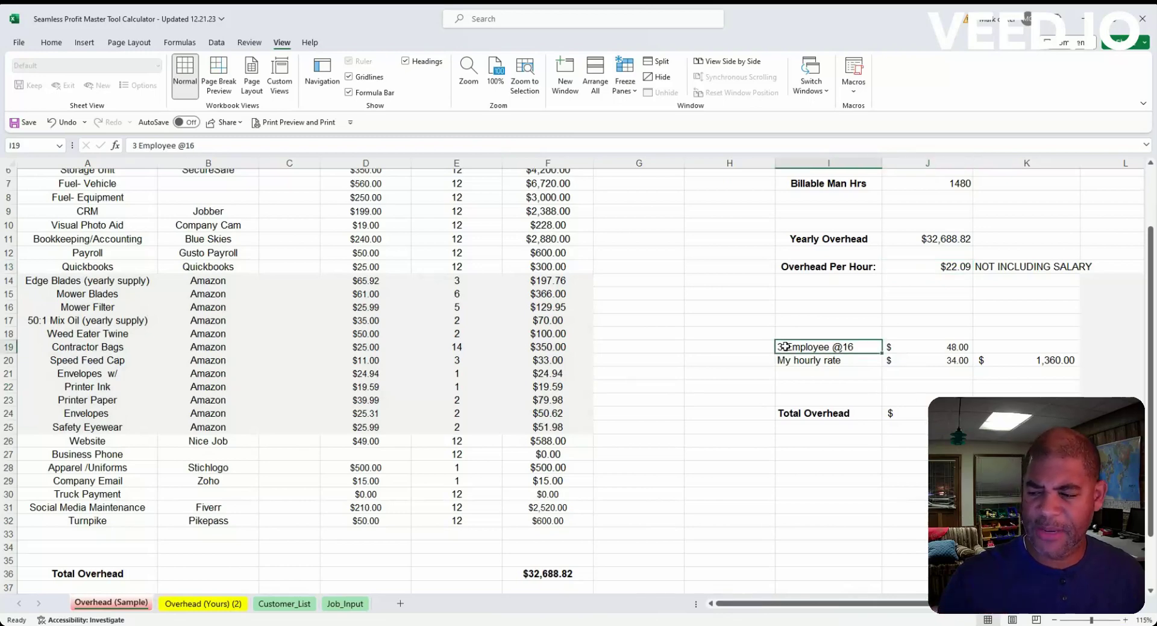
double_click(785, 347)
key(BackSpace)
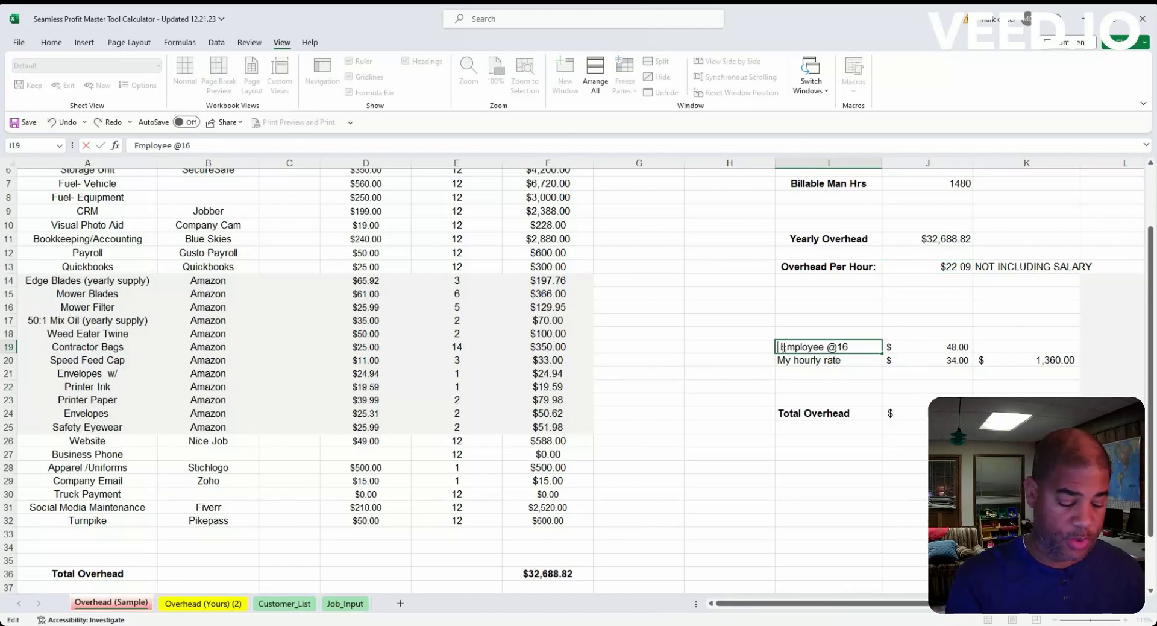
text(2)
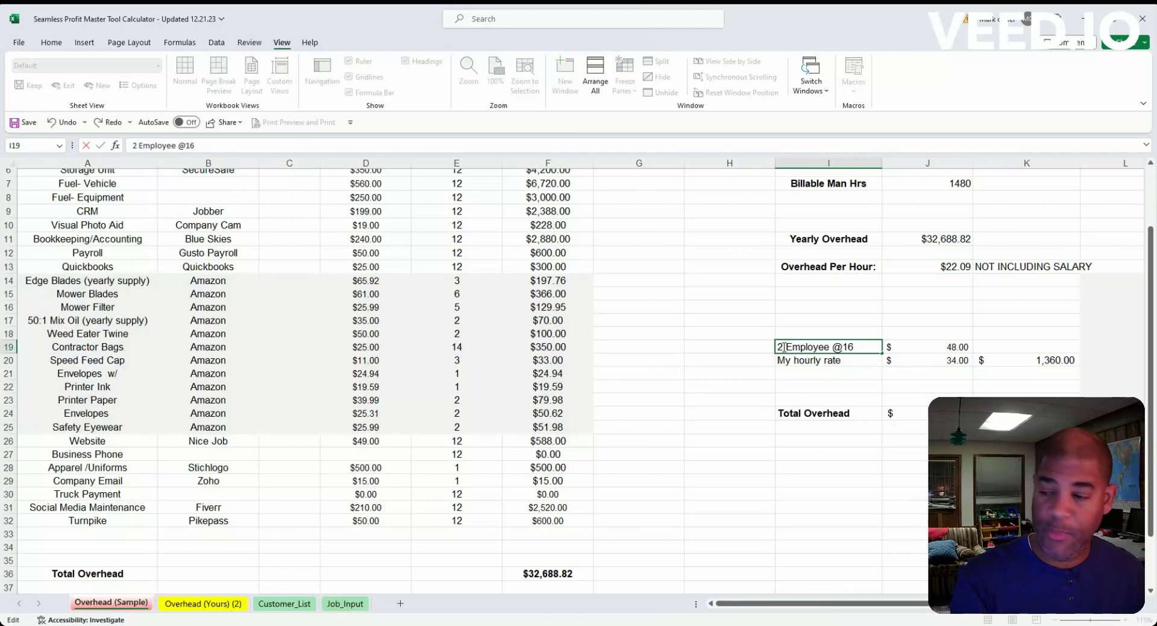
Step: Set the sample's employee wage total in J19 to 32 and the owner's hourly rate in J20 to 25
click(955, 346)
text(32)
key(Return)
text(25)
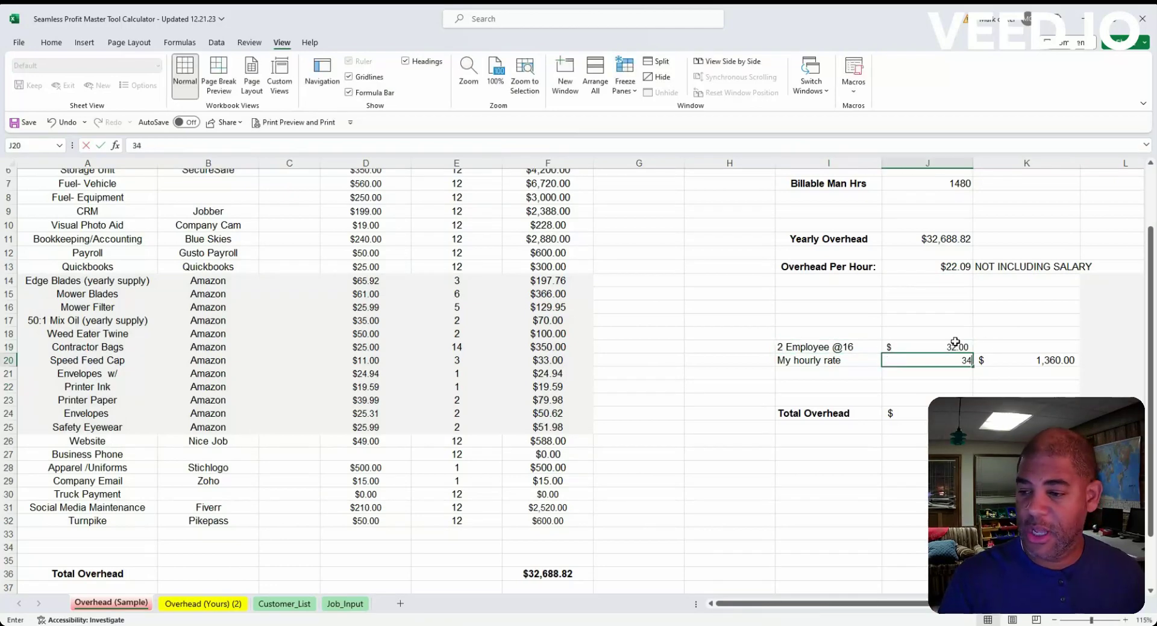
key(Return)
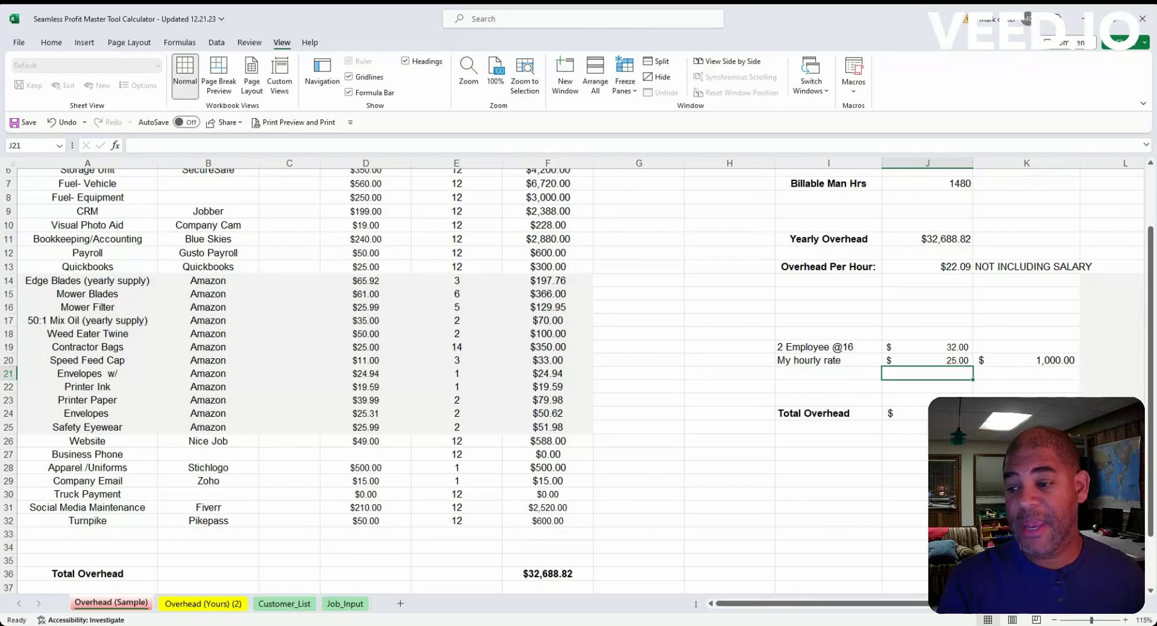
Step: Inspect the Total Overhead formula in J24 and review the hours, yearly overhead and wages on the sample sheet
click(904, 413)
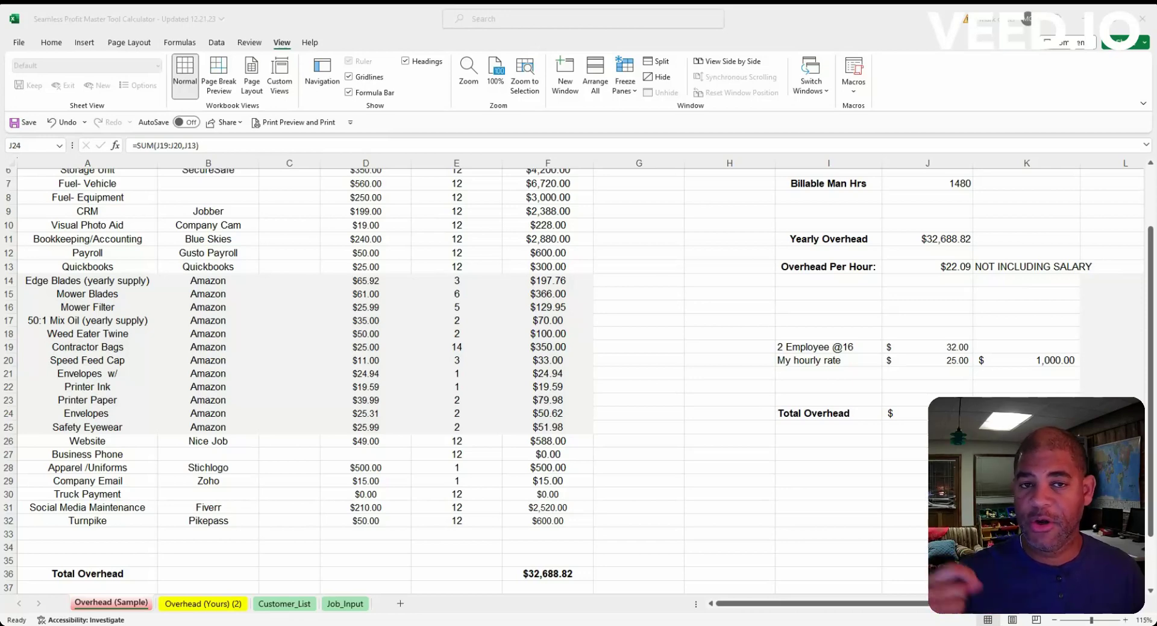
scroll(1052, 371, up, 2)
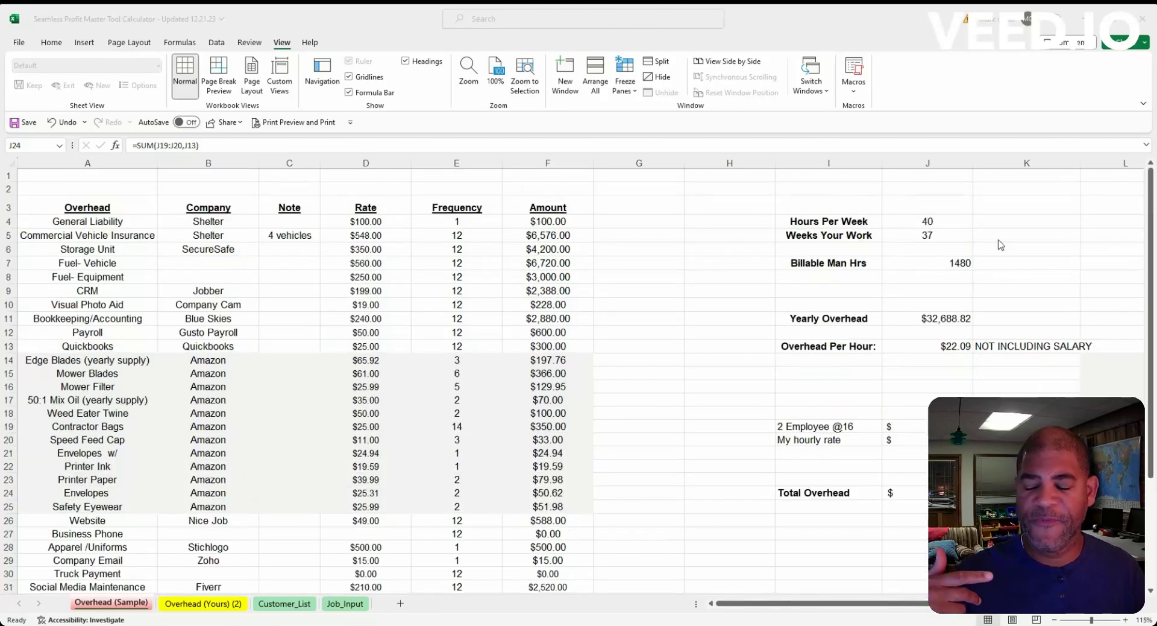
scroll(1033, 275, down, 1)
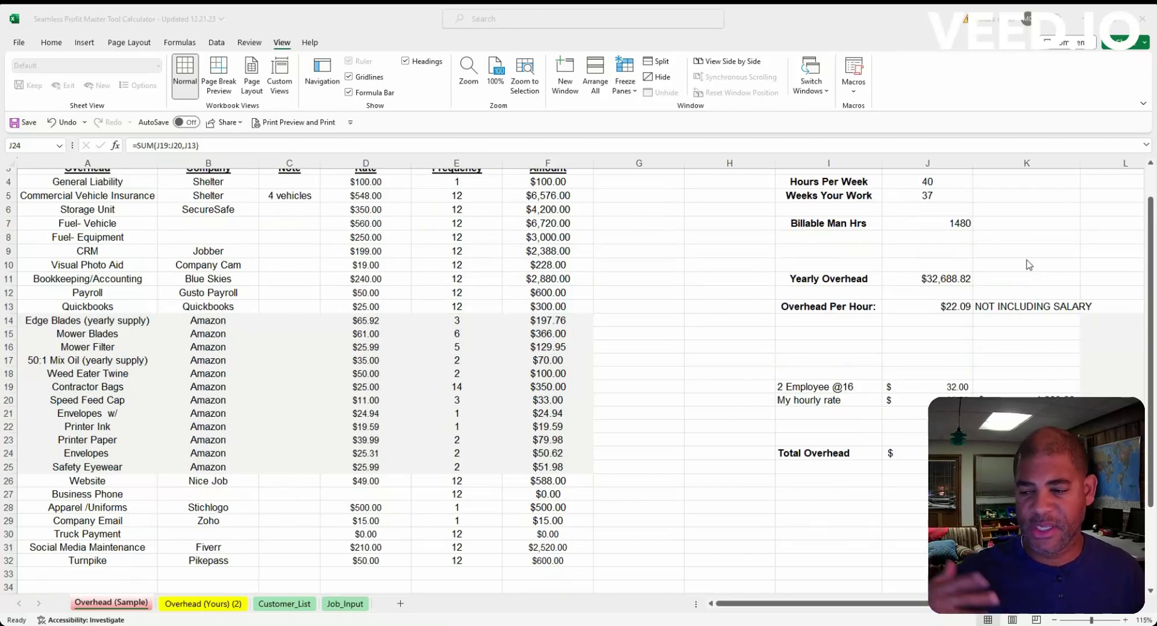
scroll(1020, 275, down, 2)
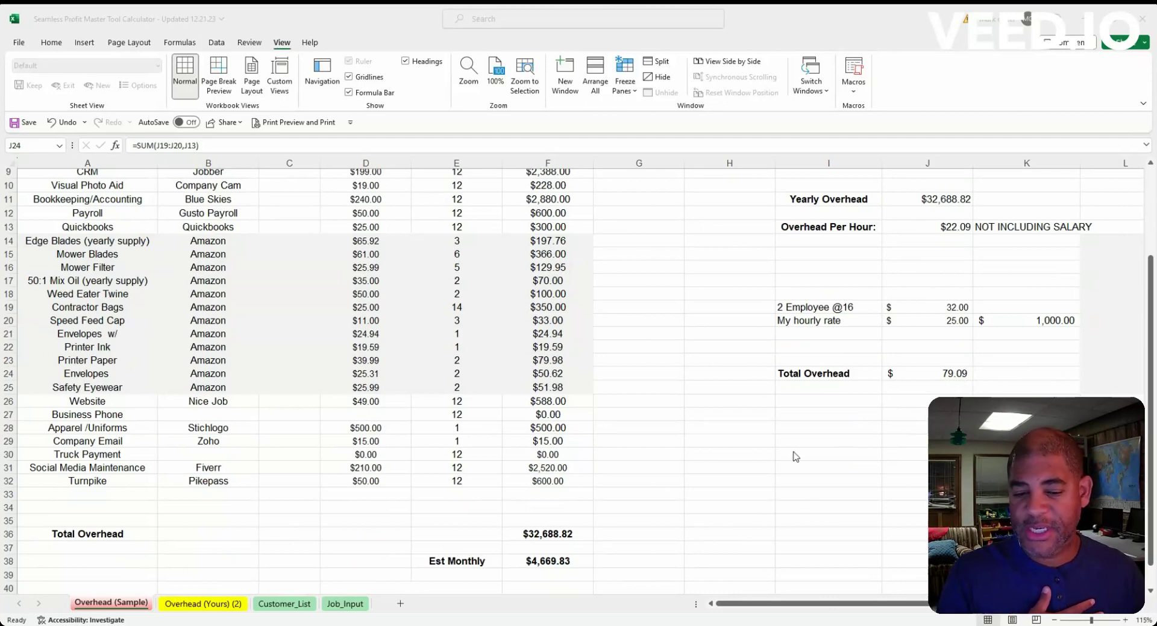
Step: On the Customer_List sheet, set the Service rate for customer 3 in D4 to 50.00
click(276, 610)
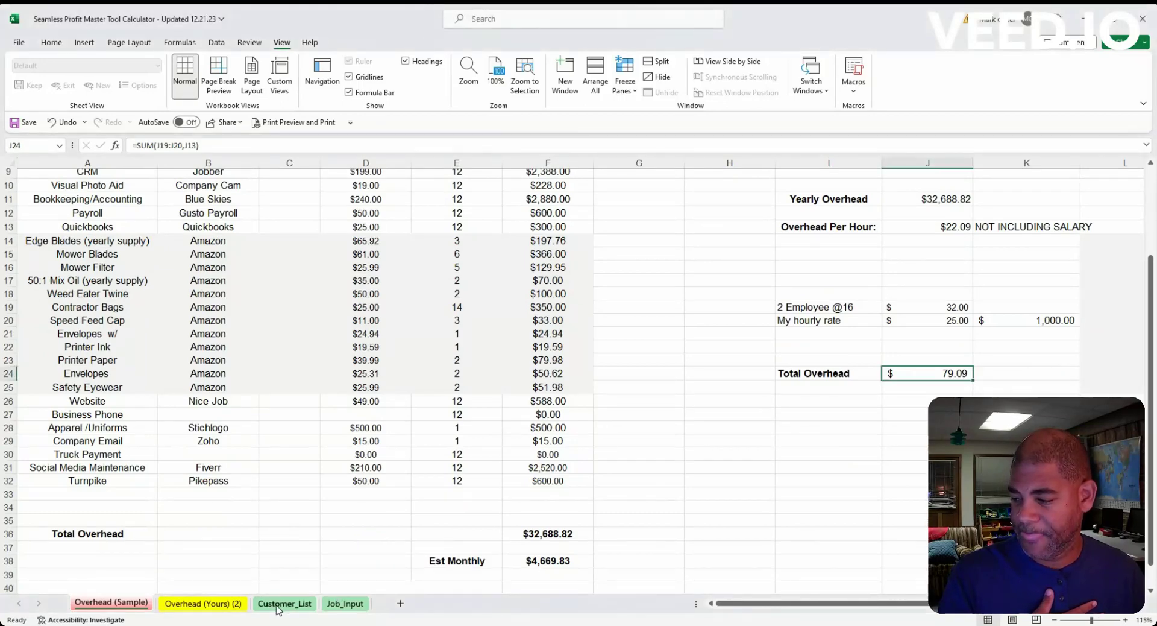
click(283, 604)
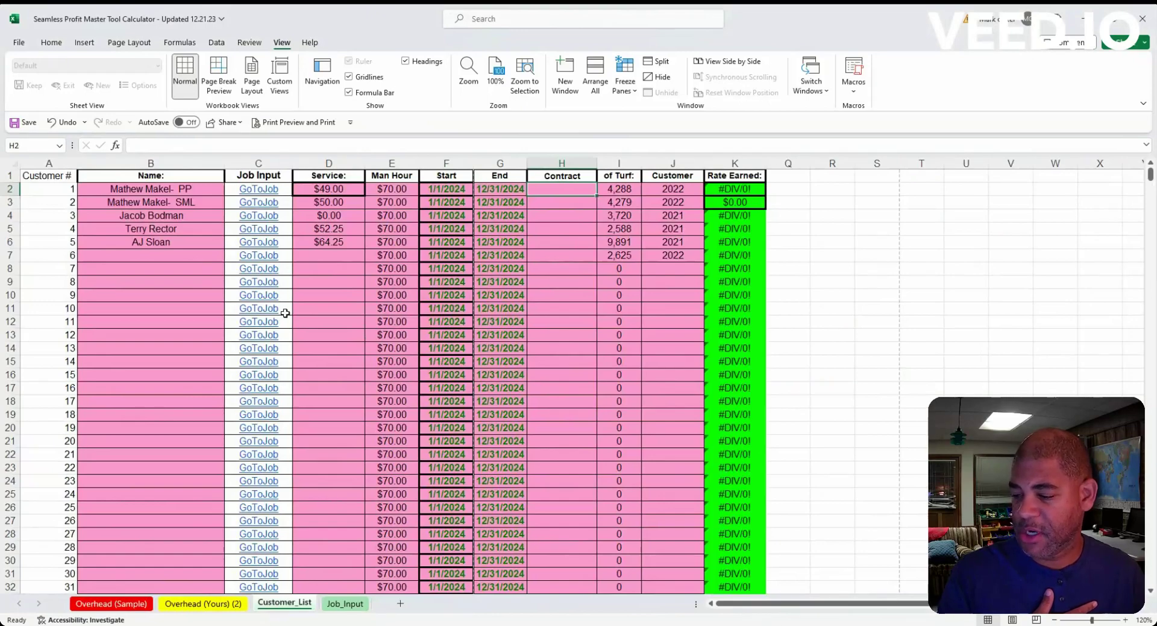
click(142, 189)
click(143, 216)
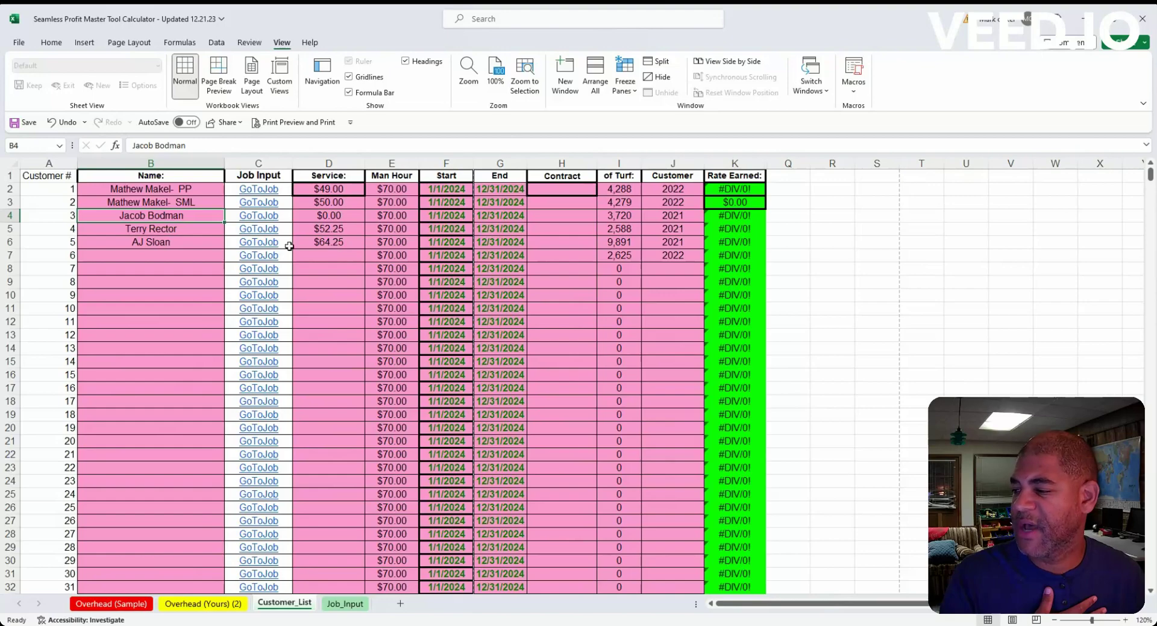
click(328, 215)
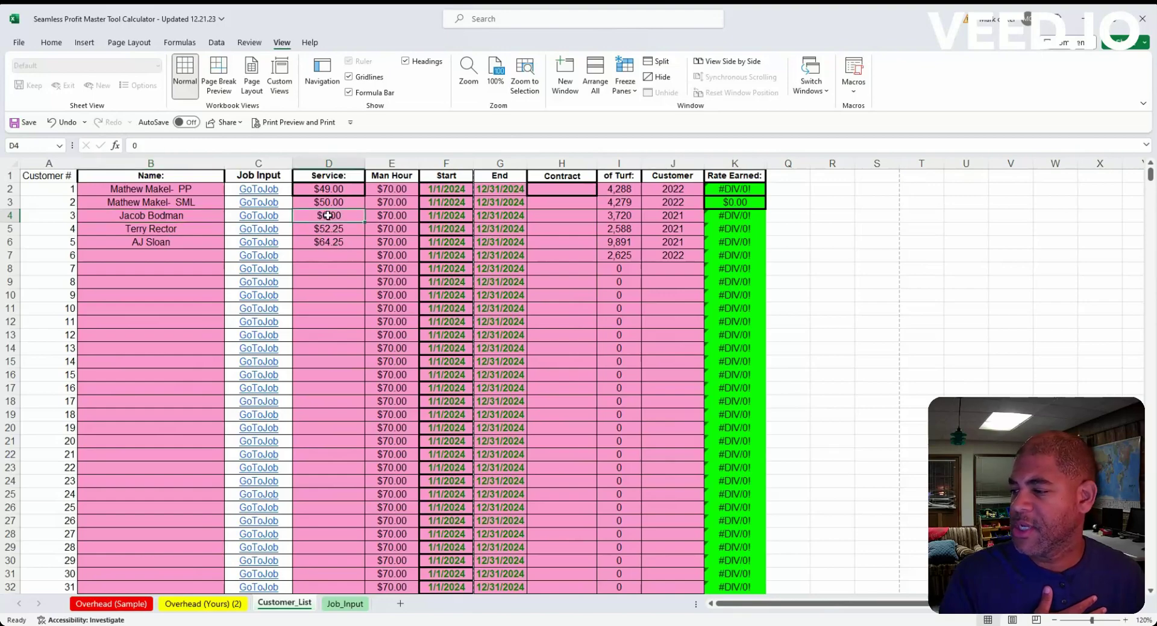
text(50.00)
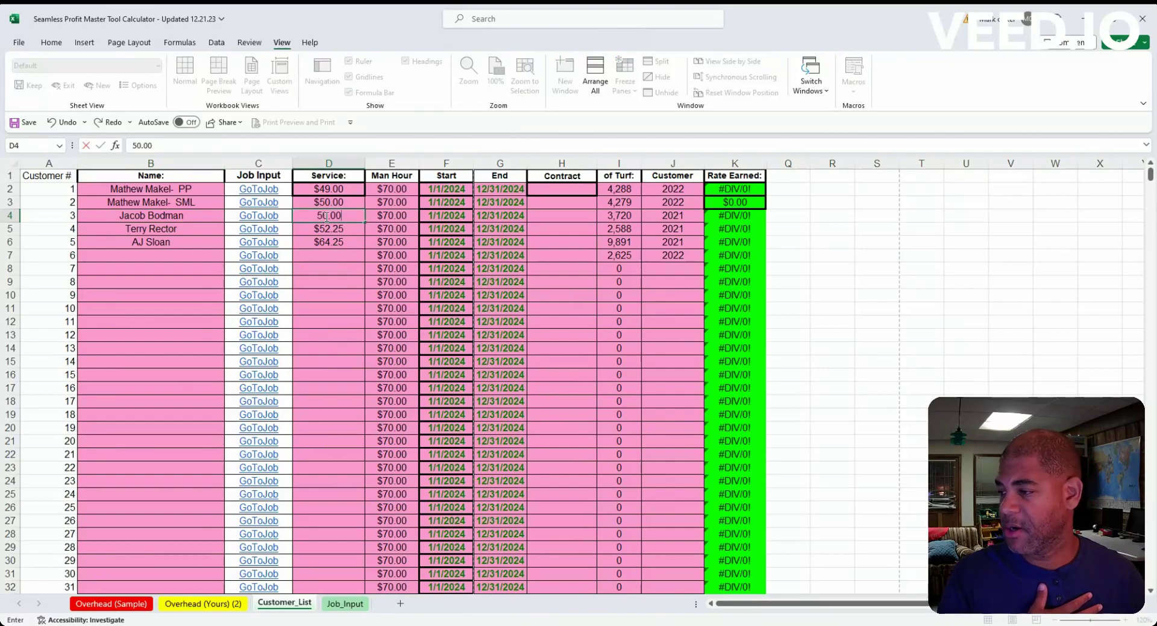
key(Return)
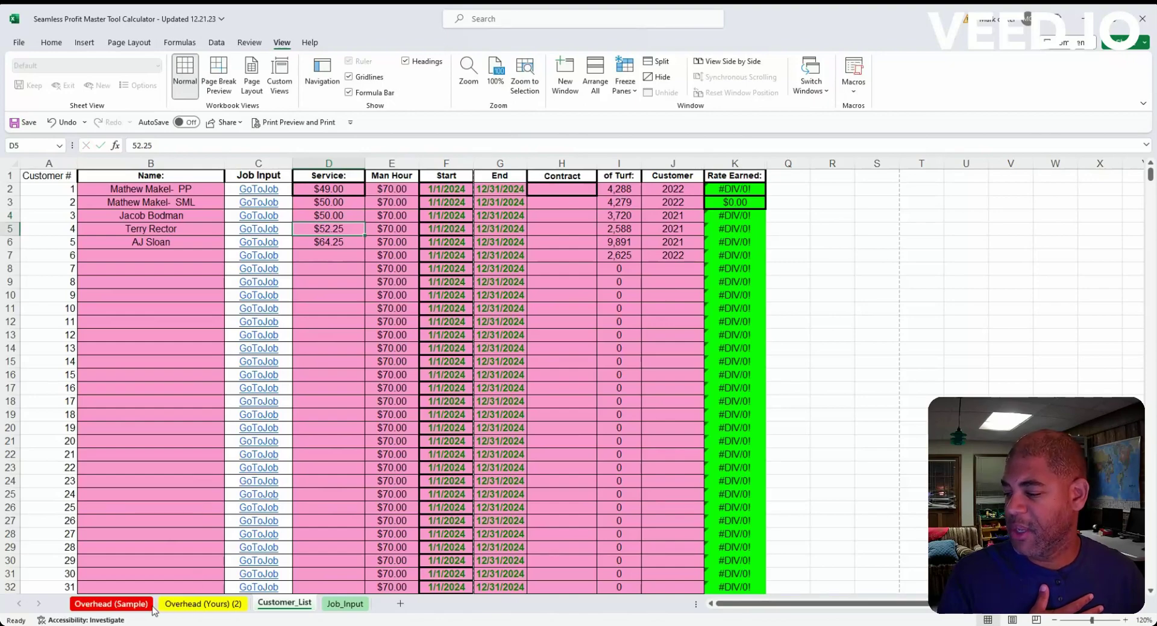
Step: Check the sample's hourly Total Overhead and set customer 1's Man Hour rate in E2 of Customer_List to 79
click(112, 603)
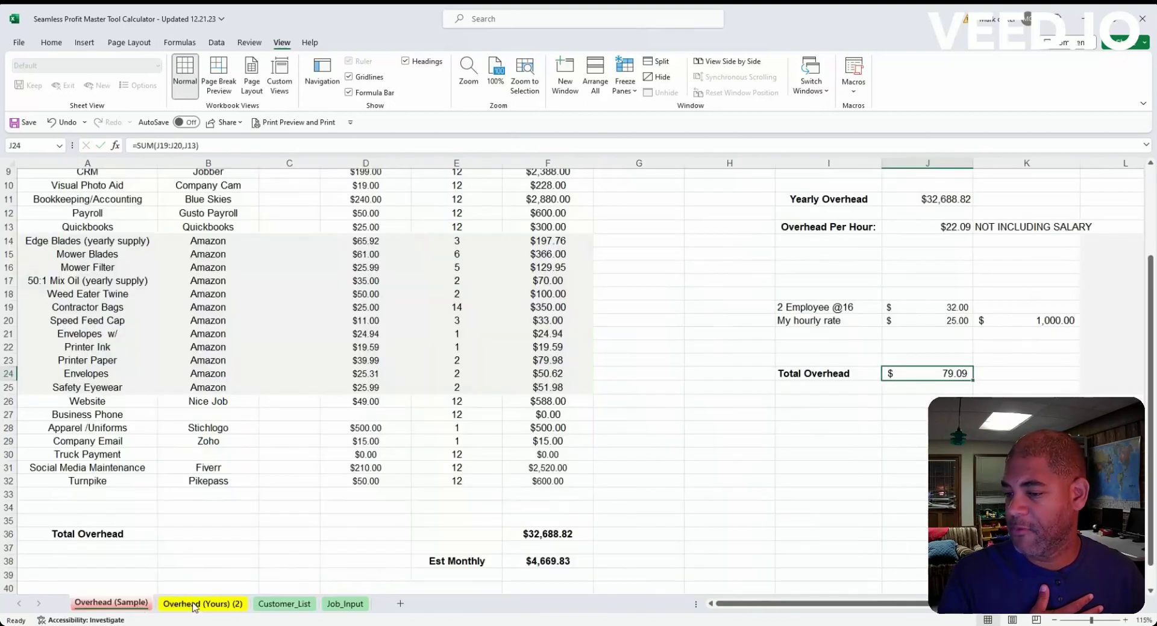
click(260, 605)
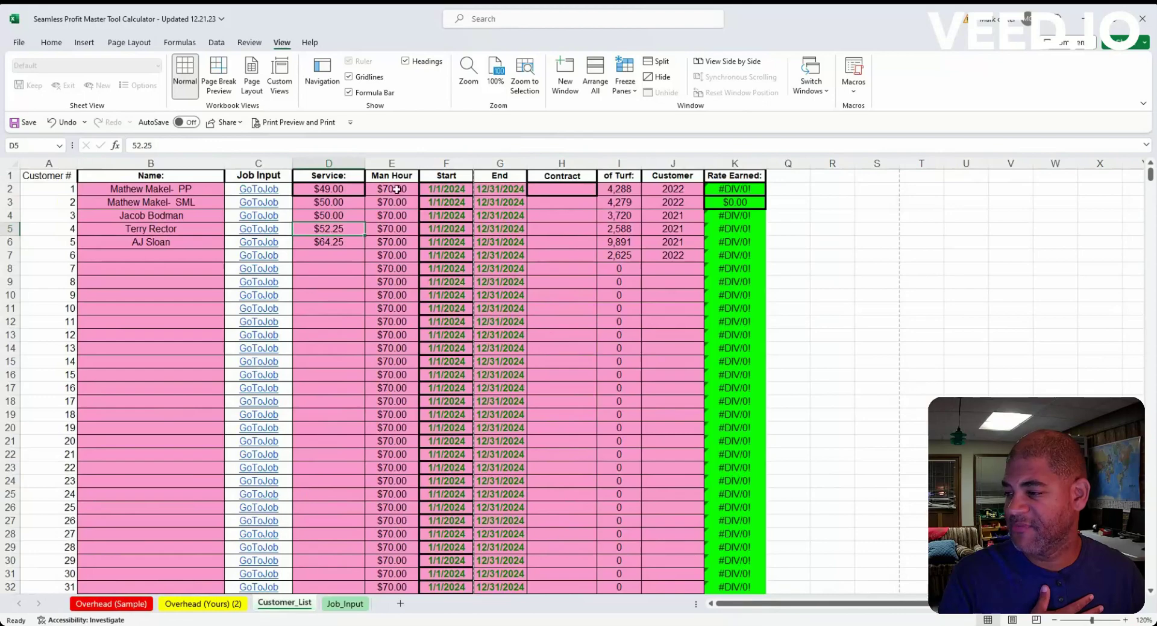
click(397, 188)
text(79.)
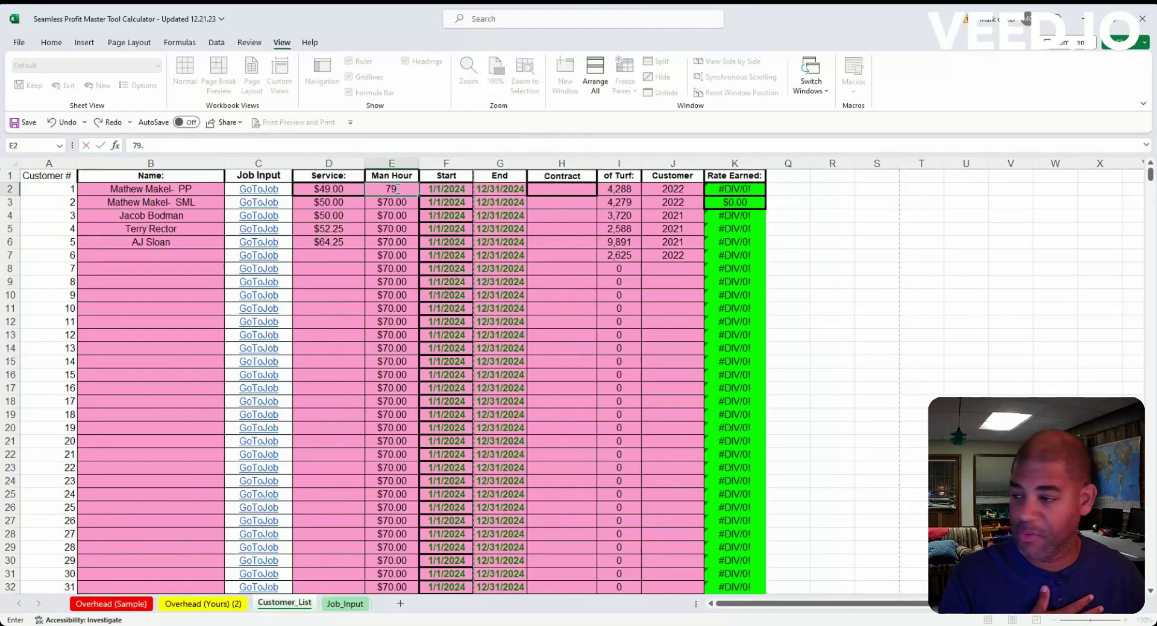
key(Return)
key(Return)
Step: Copy the Man Hour rate from E2 to customers 2 through 5 in E3:E6
click(397, 189)
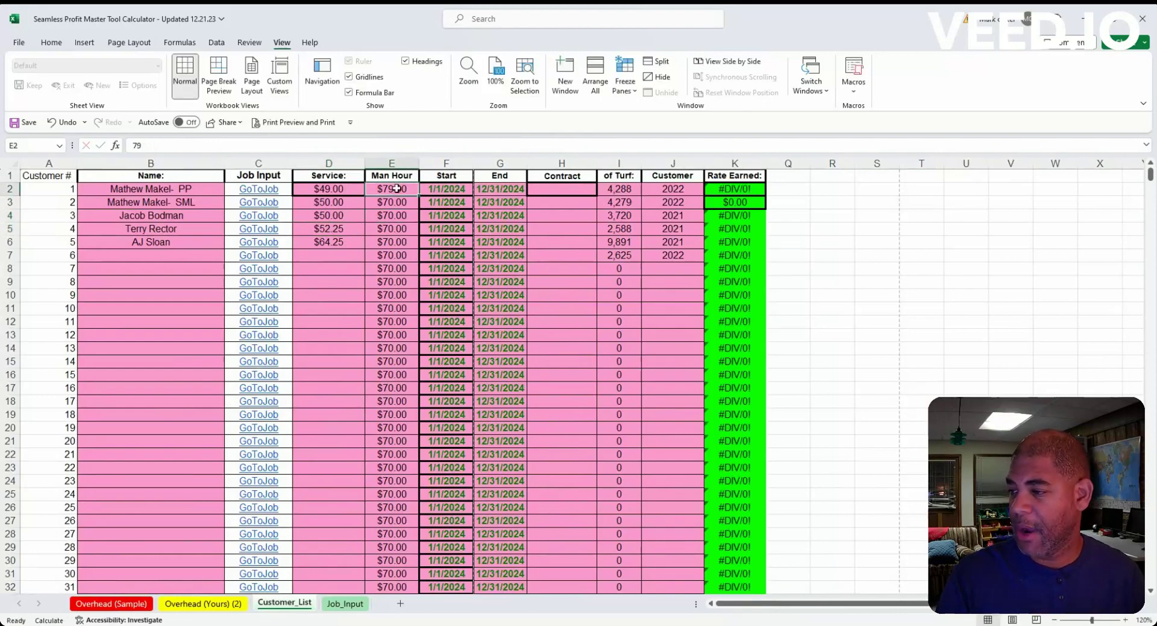
key(ctrl+c)
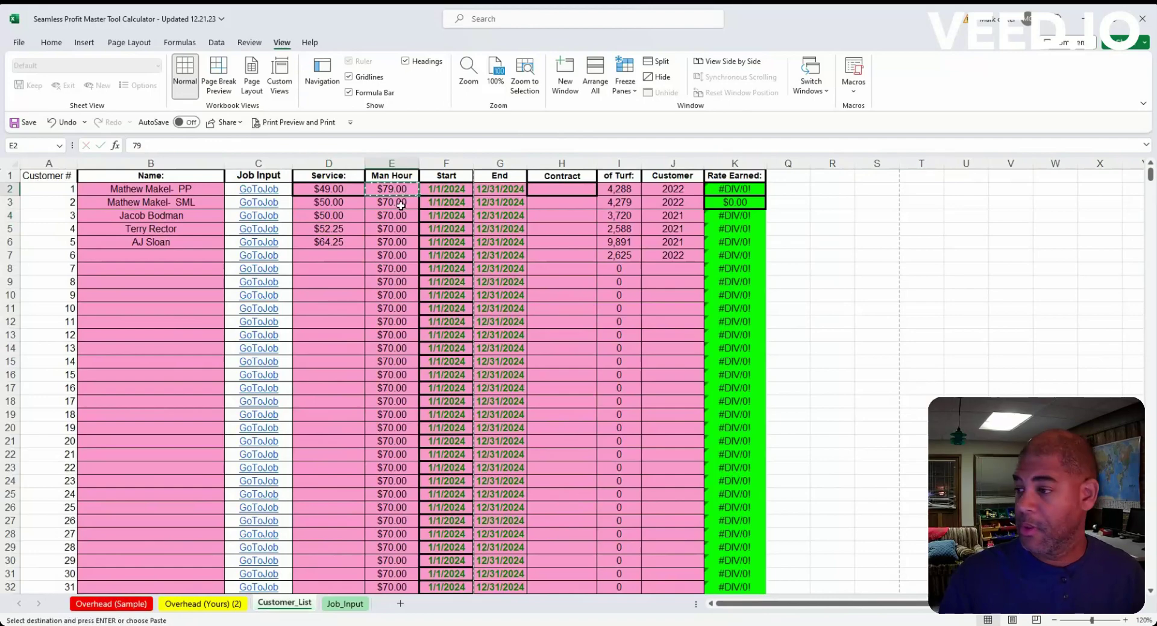
drag(399, 203, 399, 241)
key(ctrl+v)
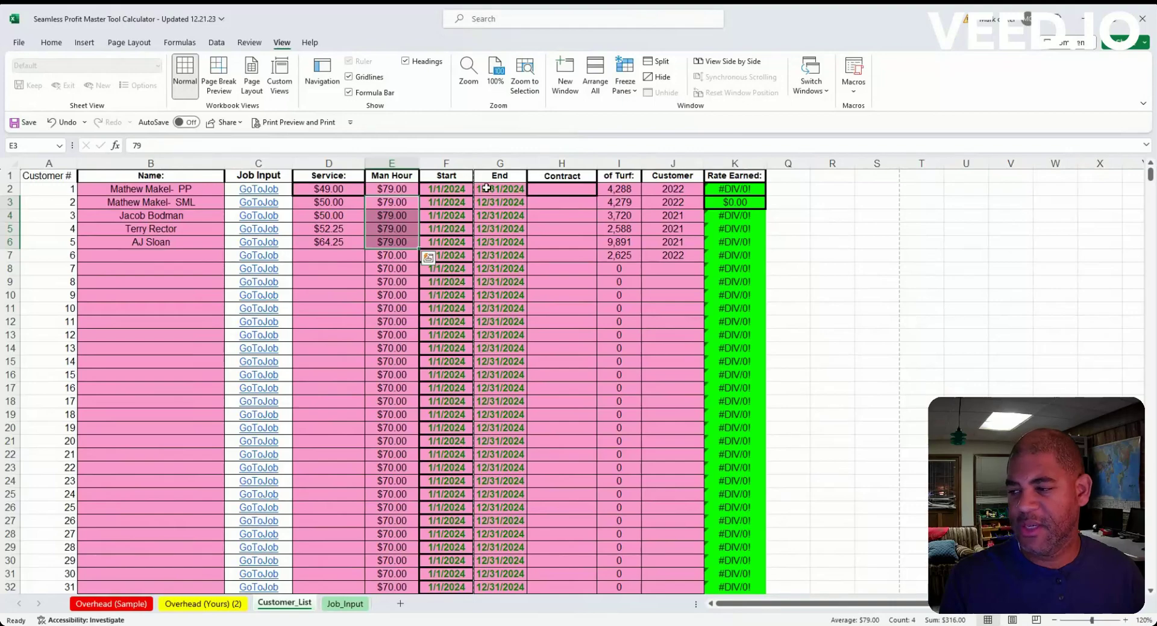
Step: Review customer 1's Contract and turf entries and follow the GoToJob link to that customer's job input
click(561, 190)
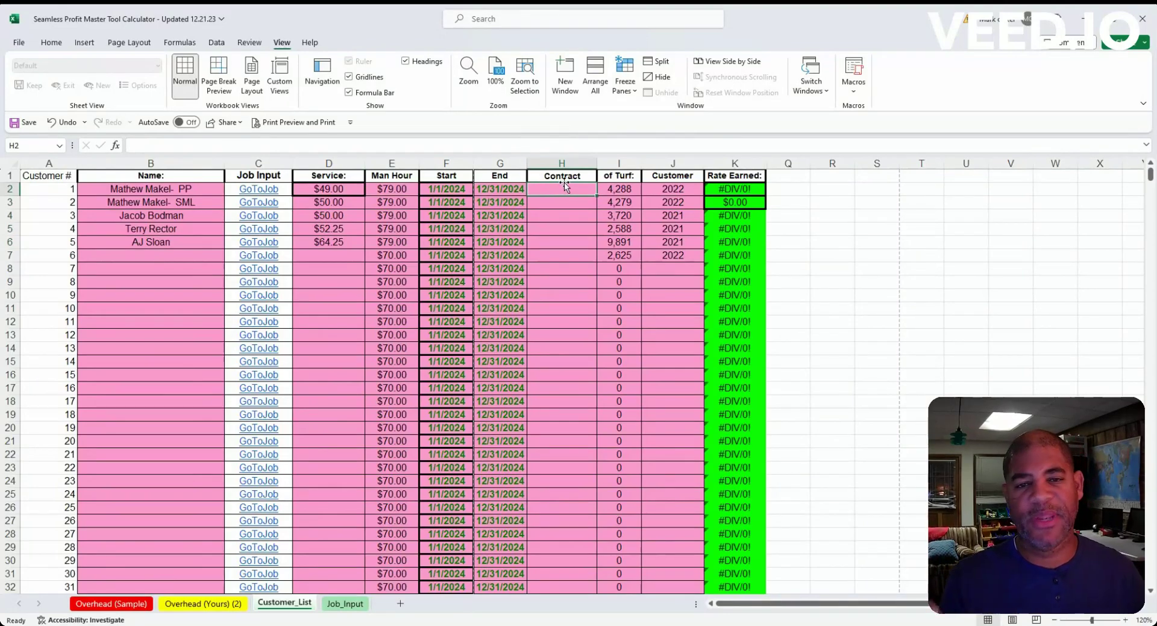
click(620, 188)
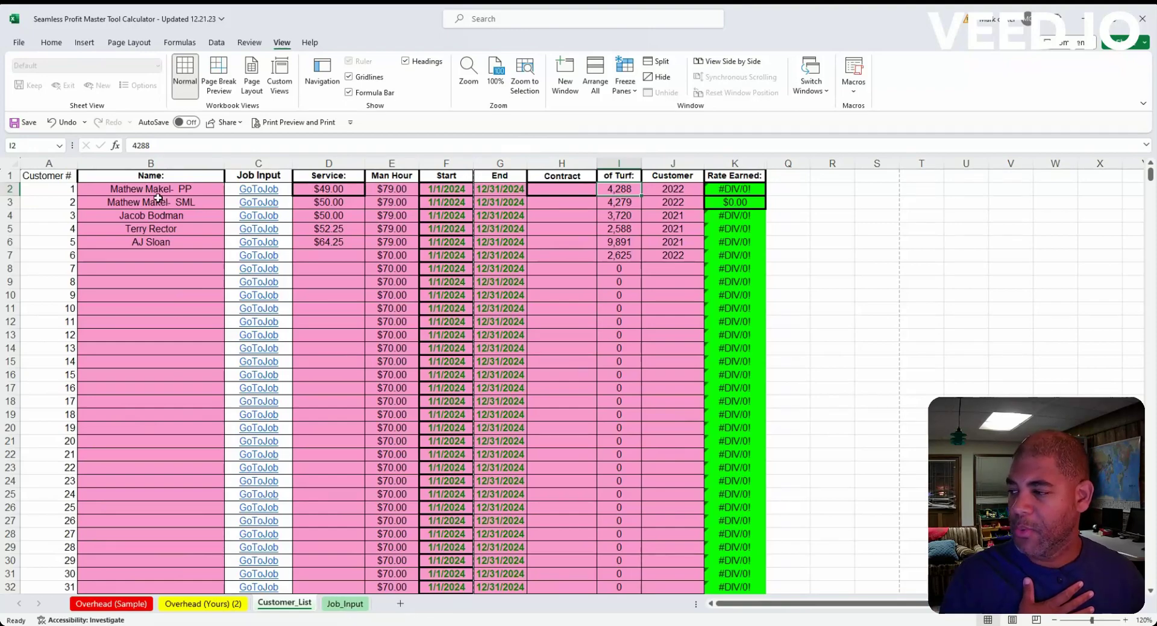
click(264, 190)
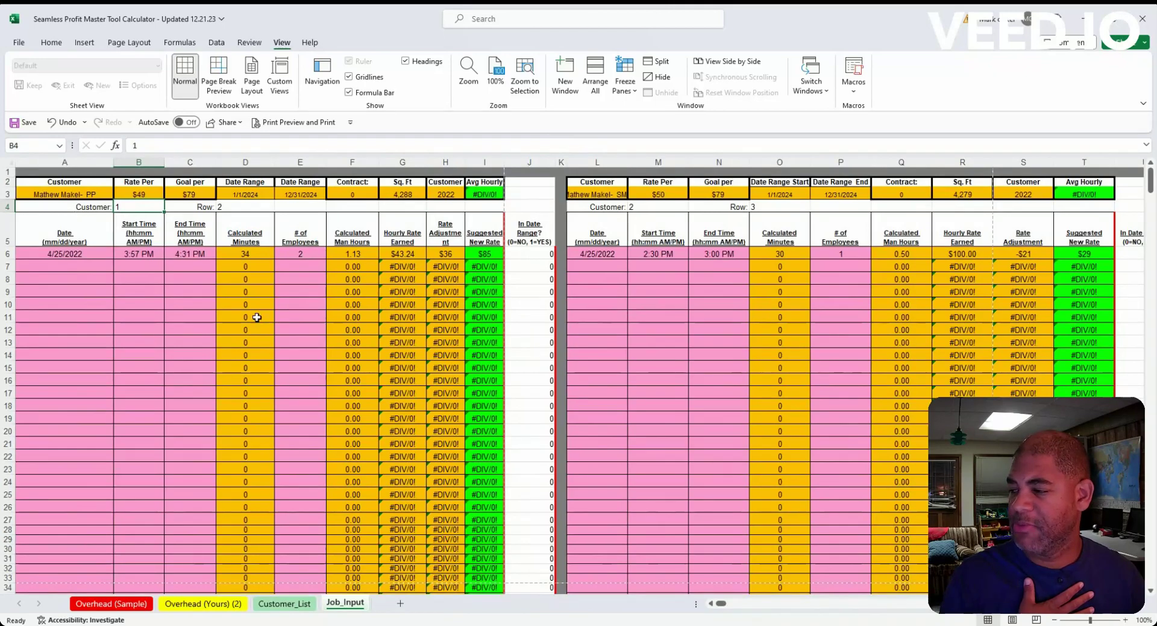
Step: Set the date of customer 1's first job entry in A6 of Job_Input to 06/01/2023
click(90, 255)
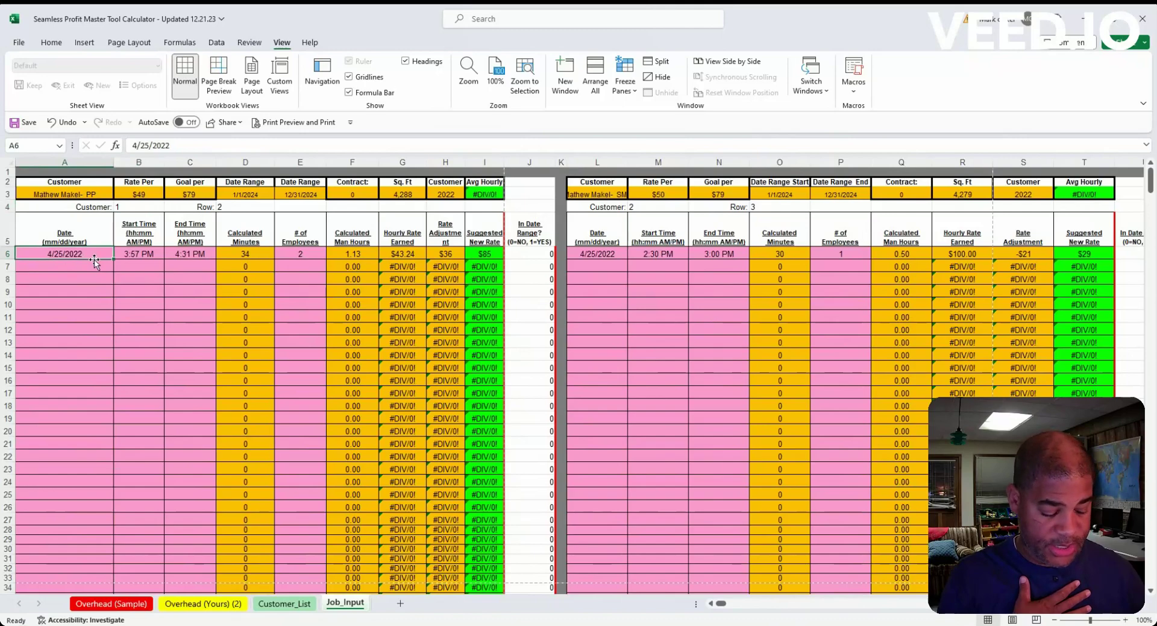
text(06/0/)
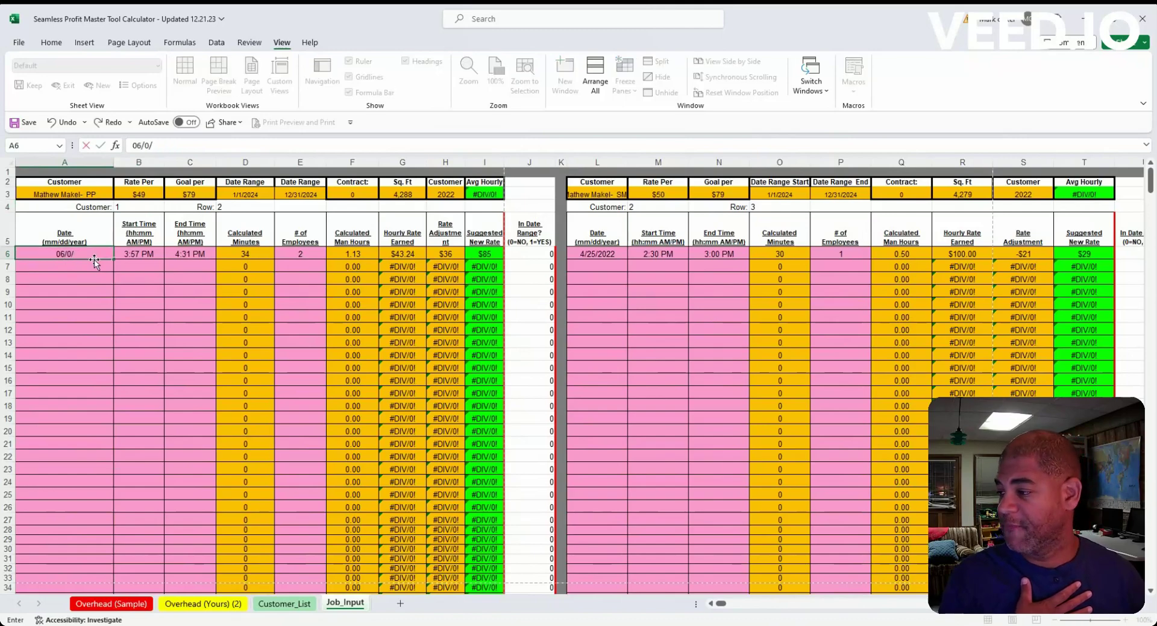
key(BackSpace)
text(1/)
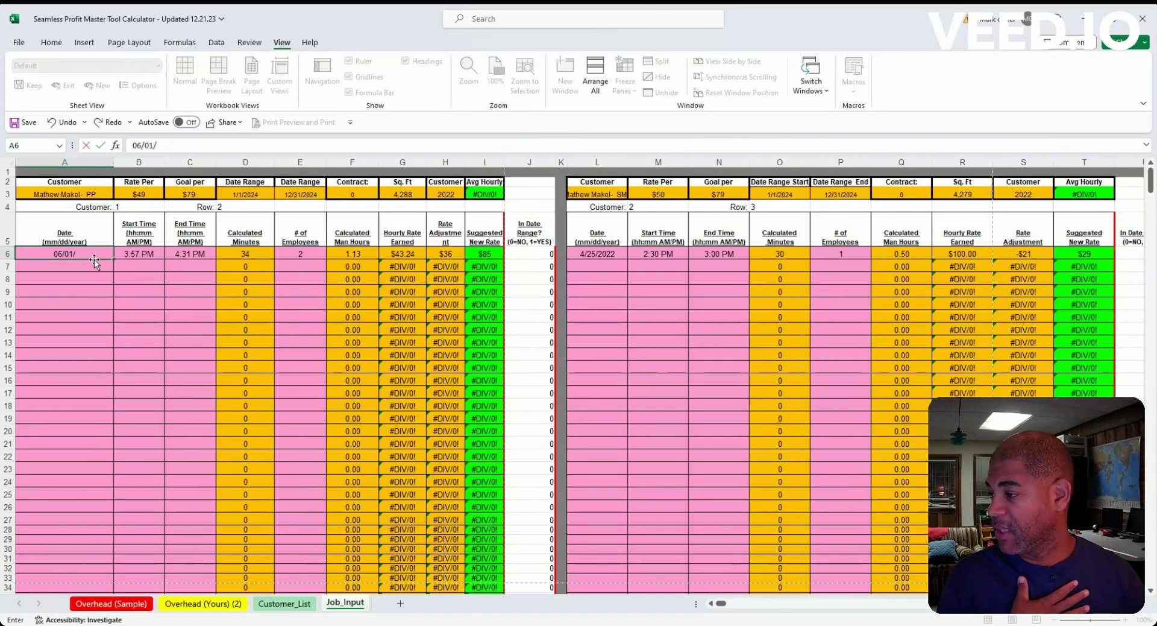
text(20)
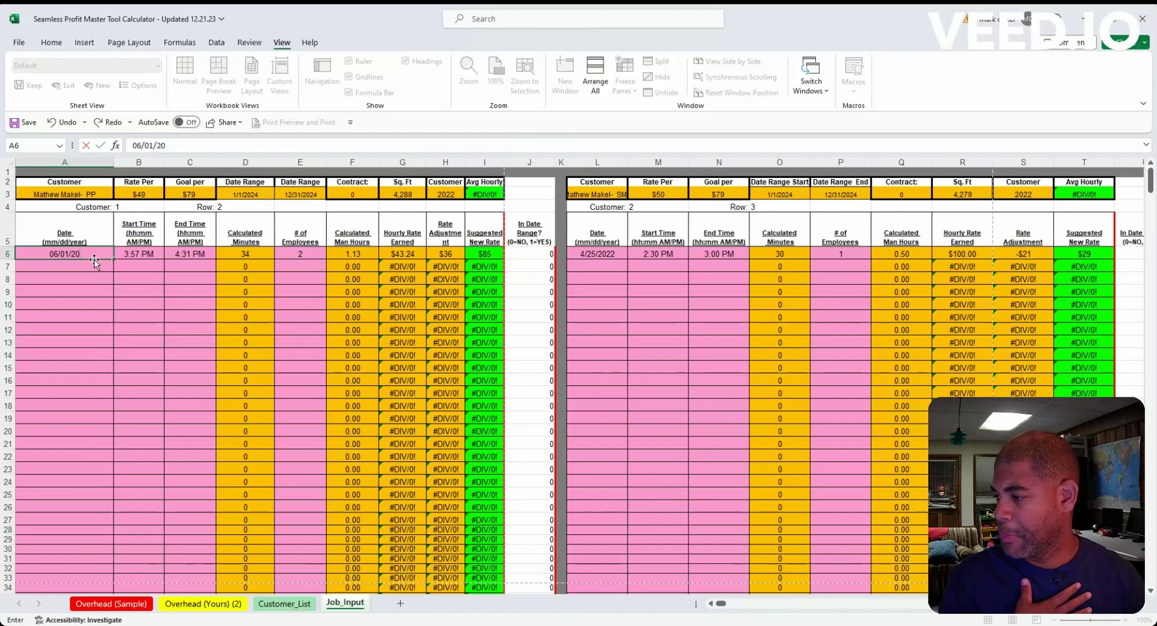
text(23)
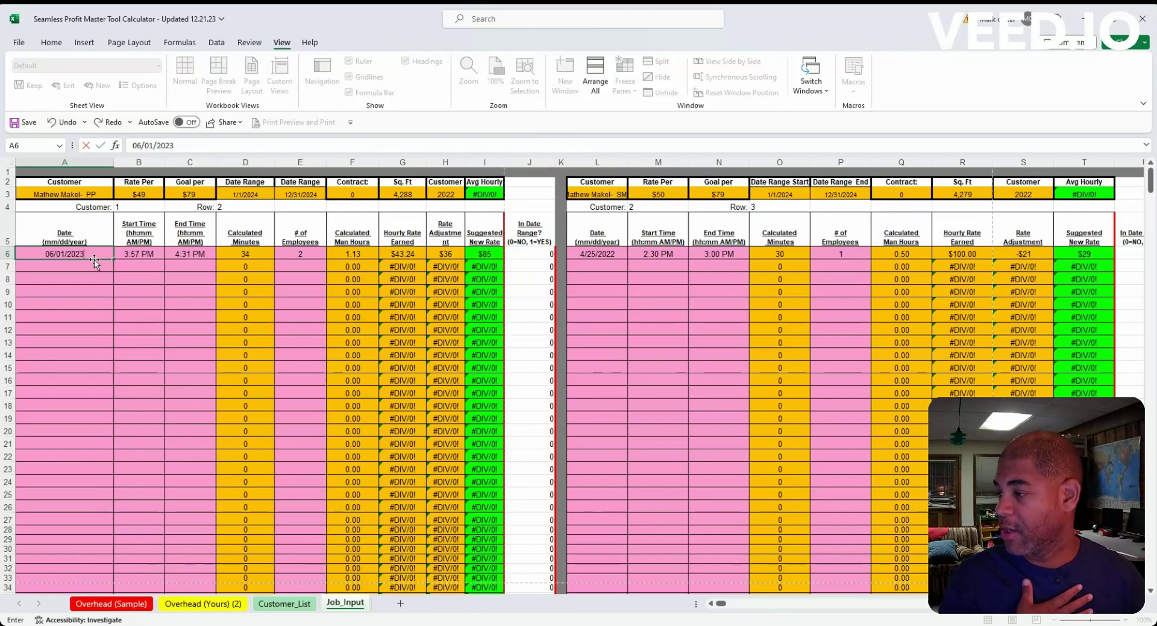
key(Return)
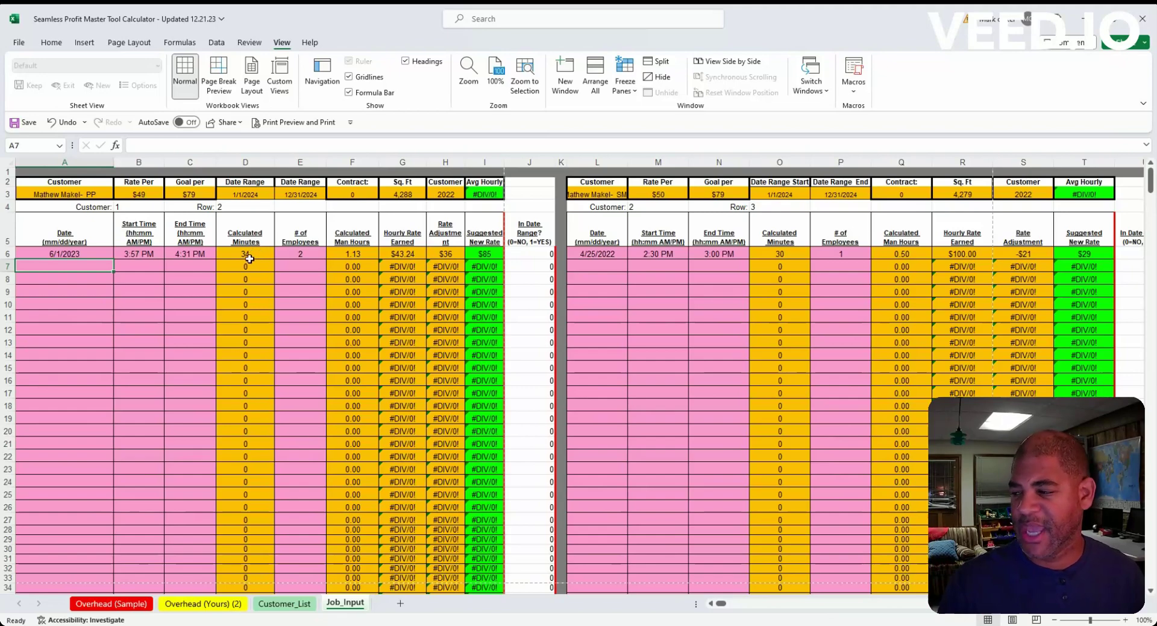
Step: Examine the employee count, Hourly Rate Earned, Rate Adjustment and Suggested New Rate cells in row 6 of customer 1's job
click(304, 255)
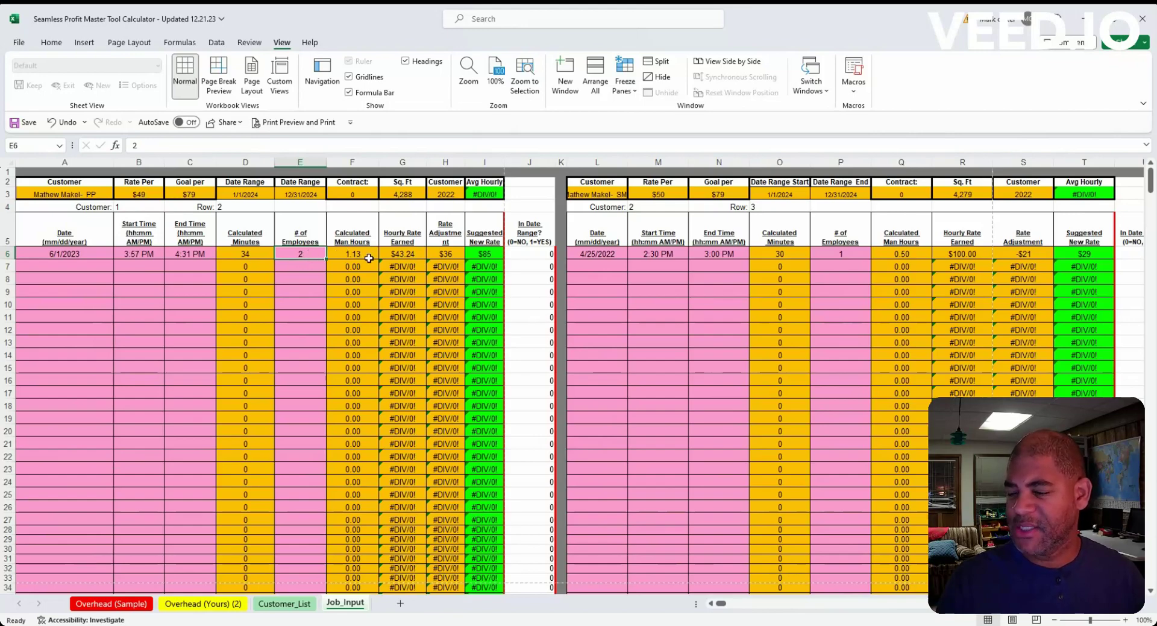
click(400, 254)
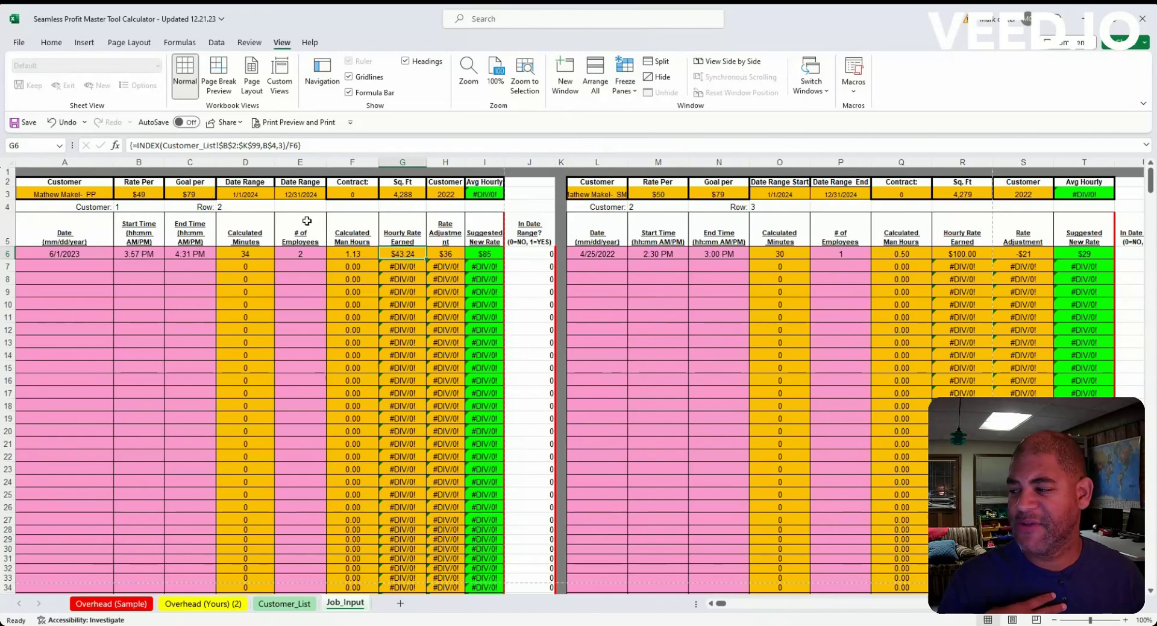
click(451, 254)
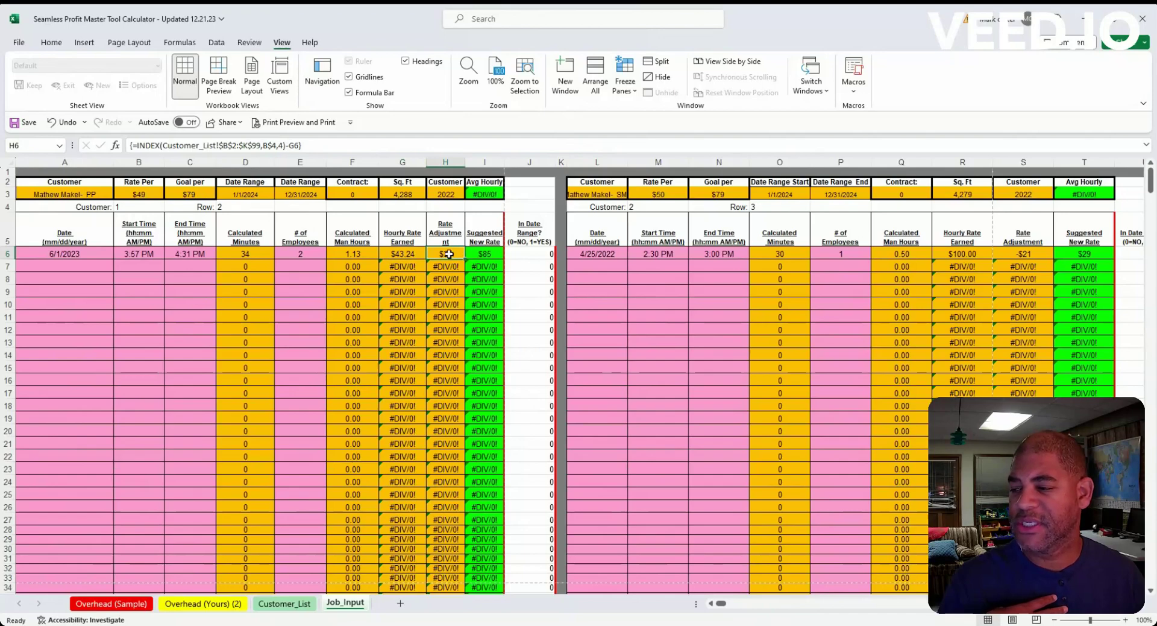
click(486, 254)
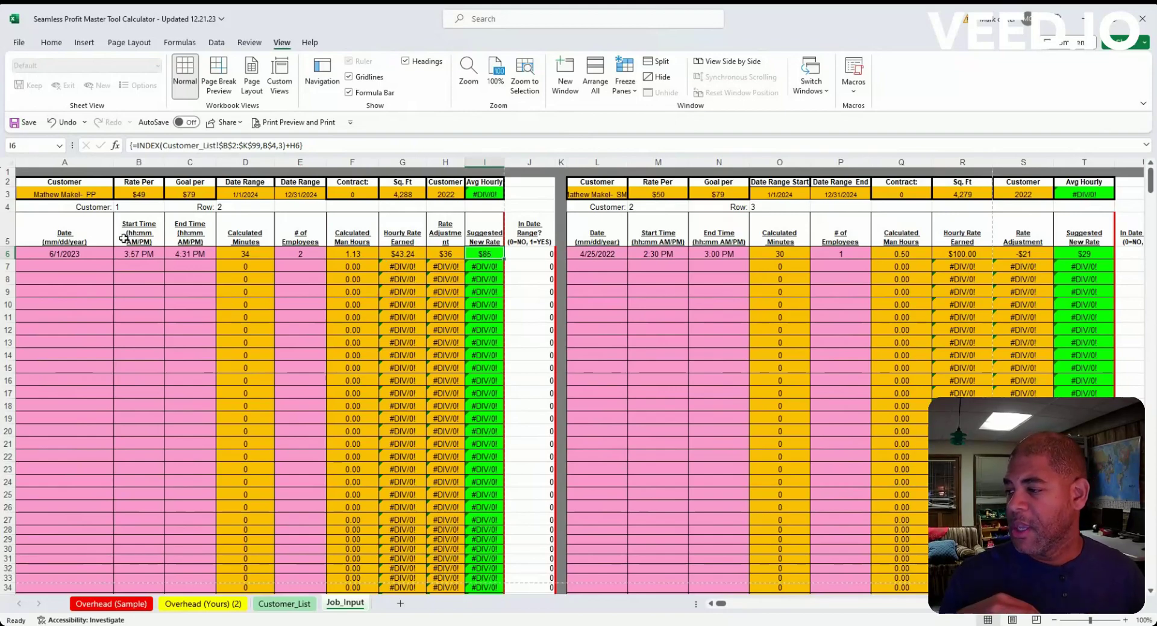
Step: Overwrite the Calculated Minutes formula in D6 of customer 1's first job entry with 18
click(255, 252)
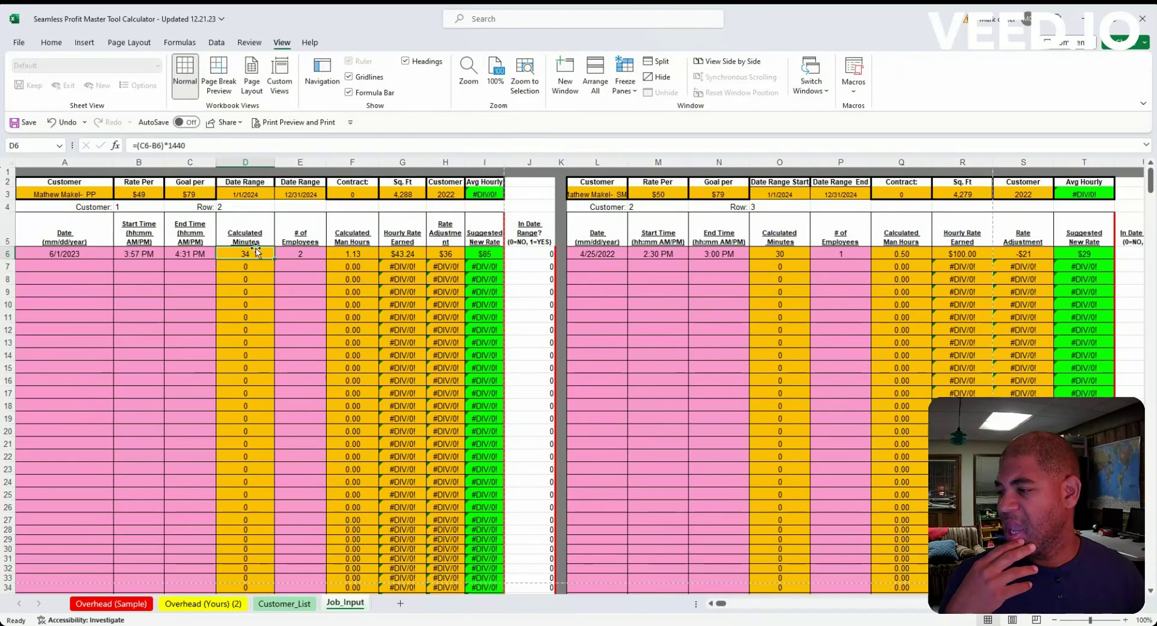
text(18)
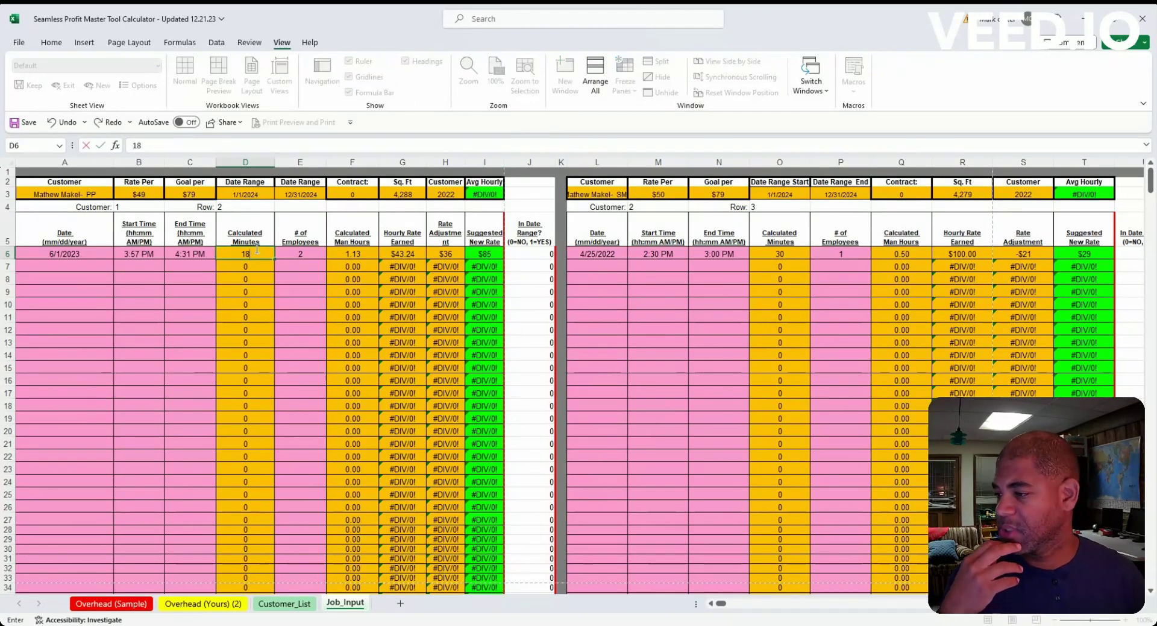
key(Return)
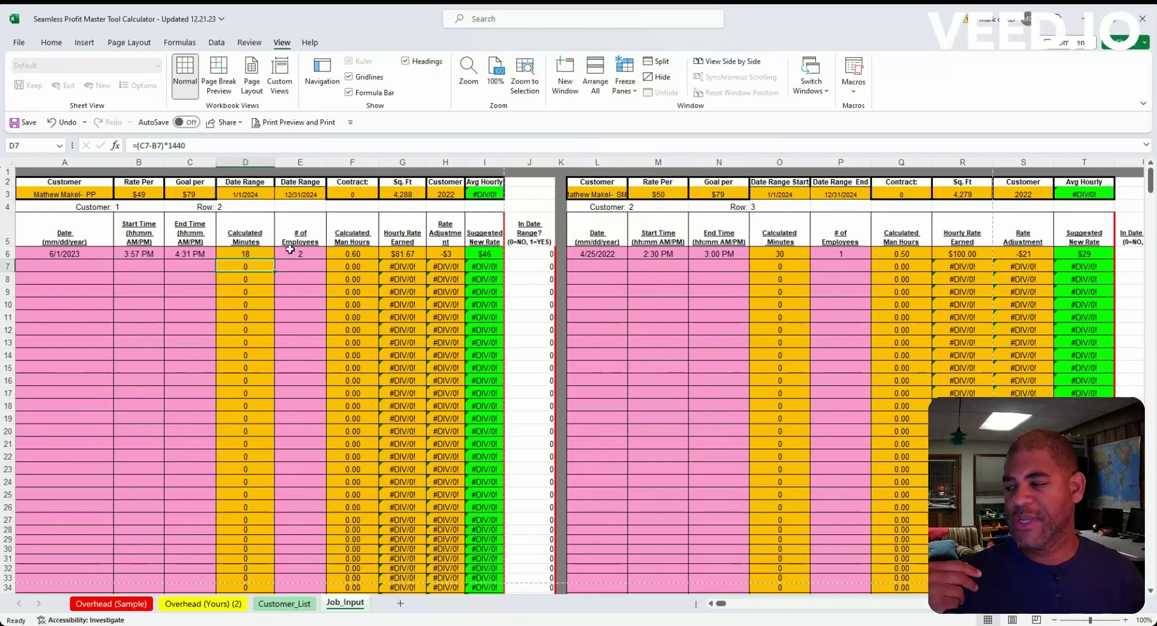
Step: Set the Calculated Minutes in D6 of customer 1's job entry to 16
click(255, 253)
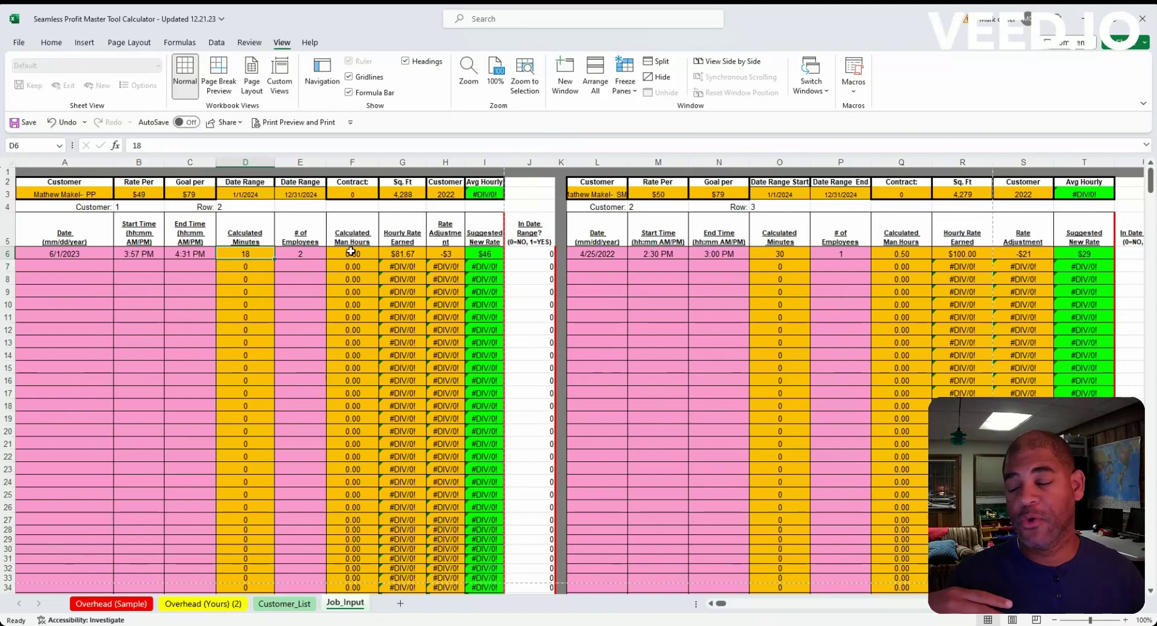
text(16)
key(Return)
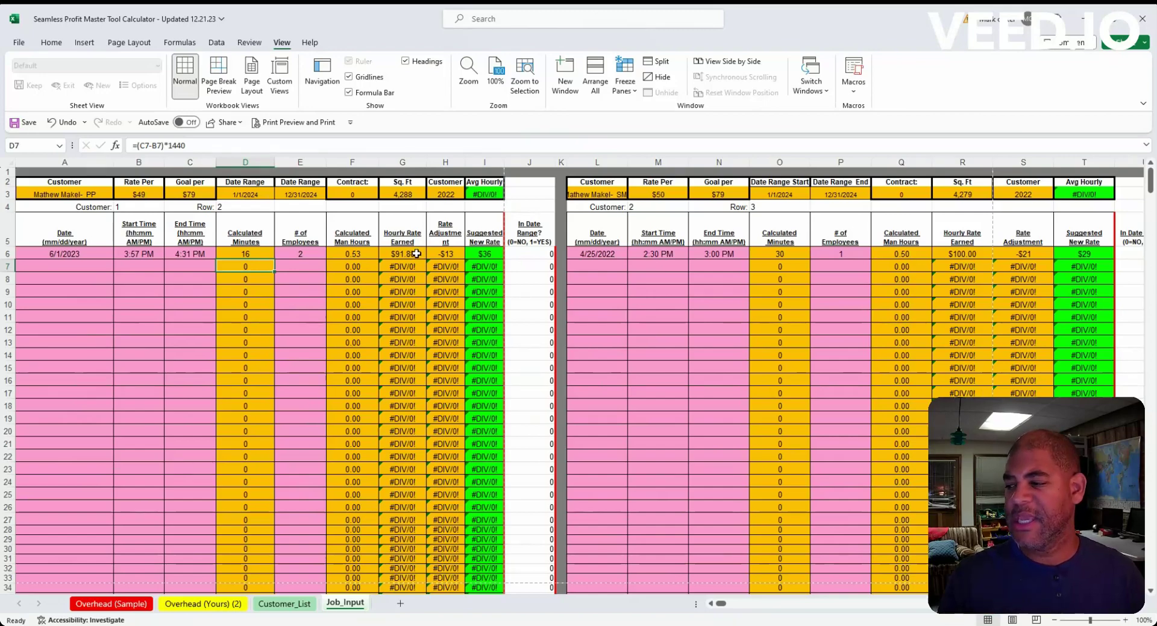
Step: Change the Calculated Minutes in D6 of customer 1's job entry back to 18
click(252, 254)
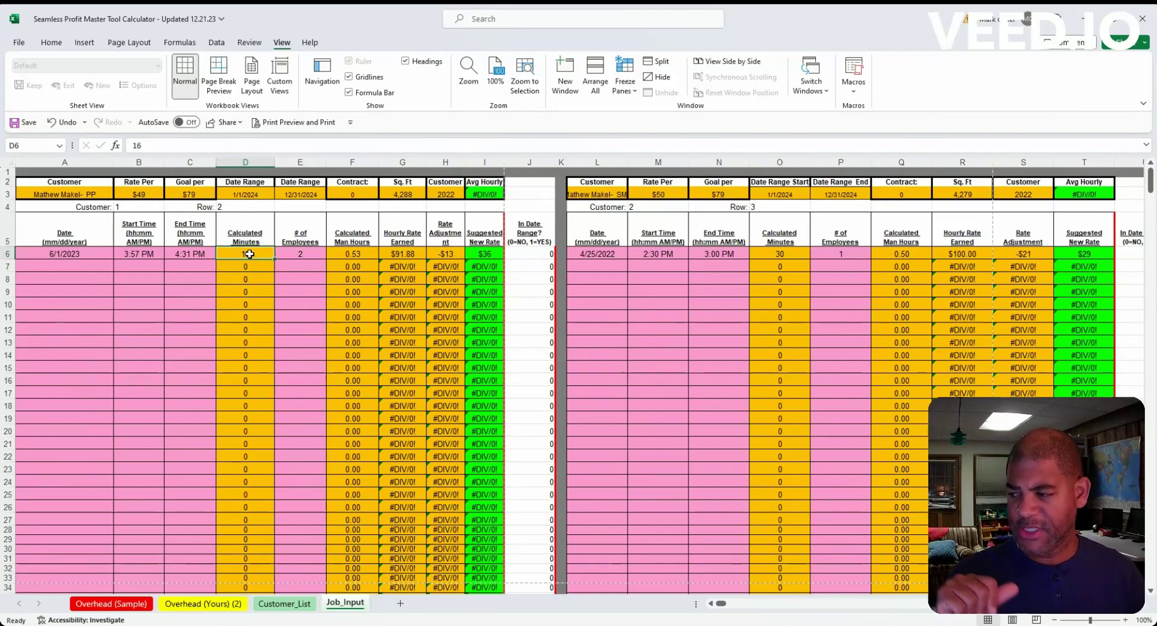
text(1)
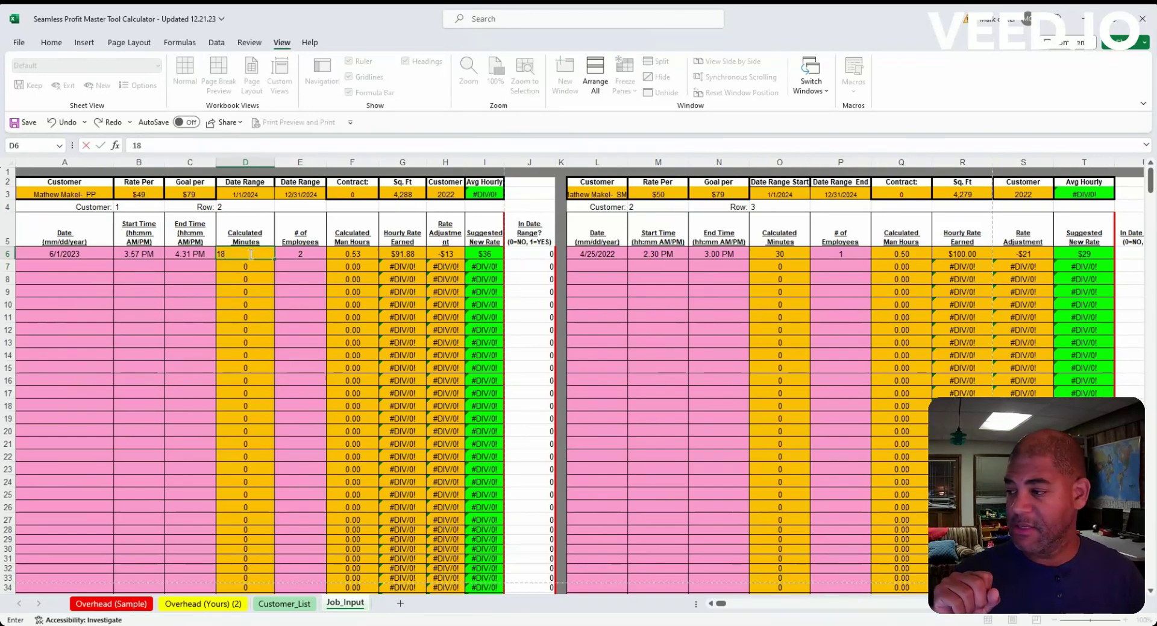
key(Return)
Step: Set the Calculated Minutes in D6 of customer 1's job entry to 12
click(300, 254)
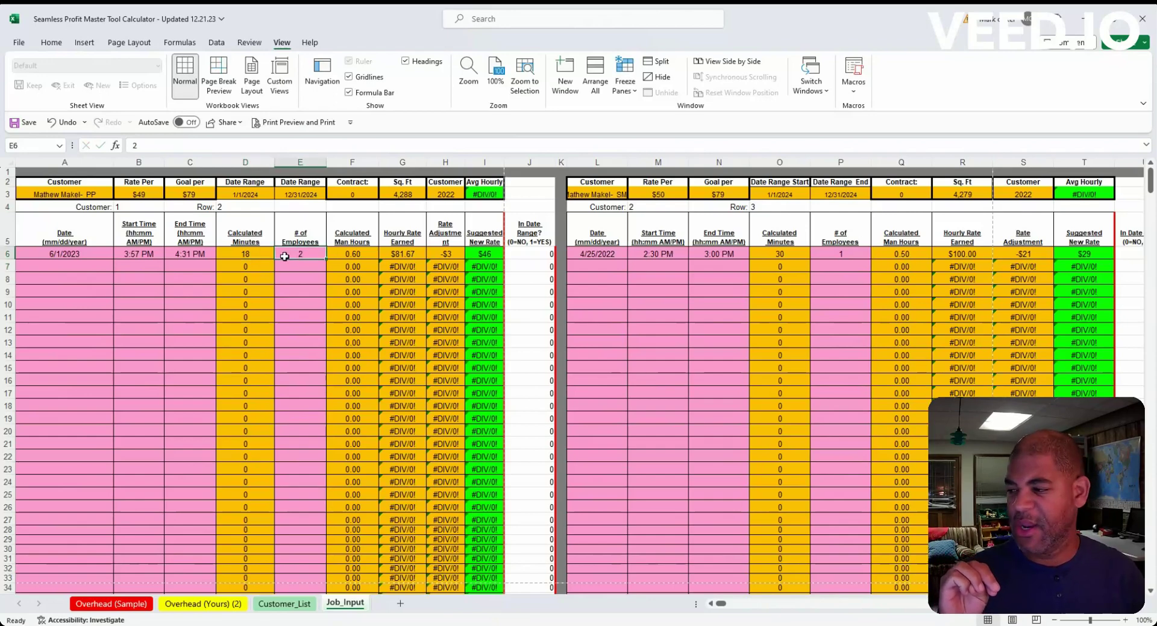
drag(227, 254, 229, 243)
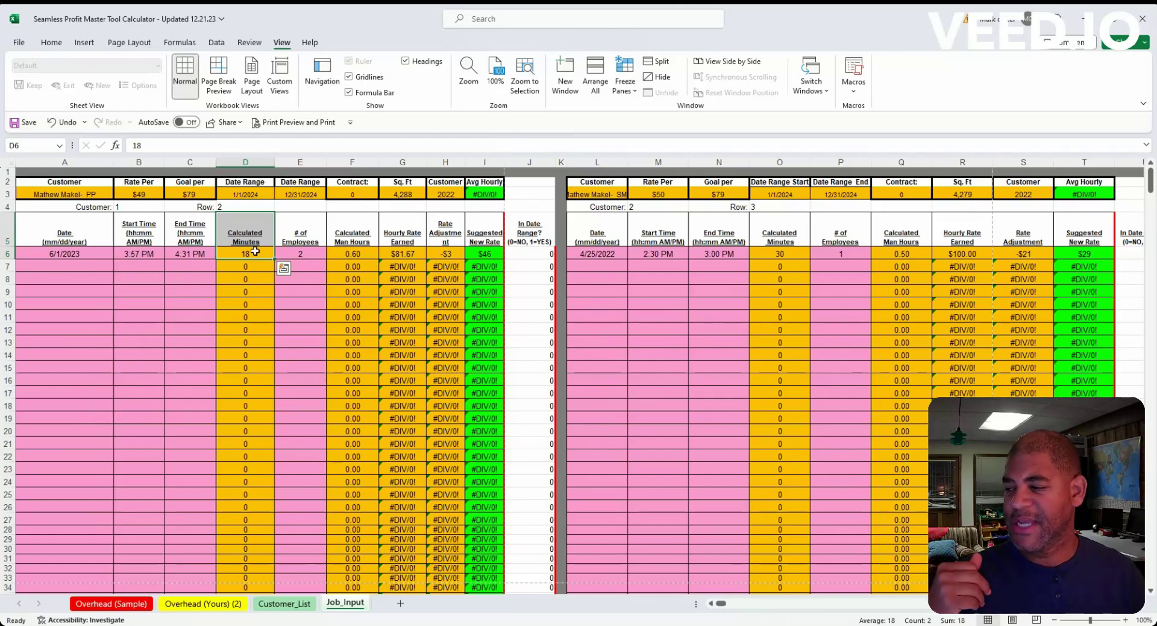
click(258, 253)
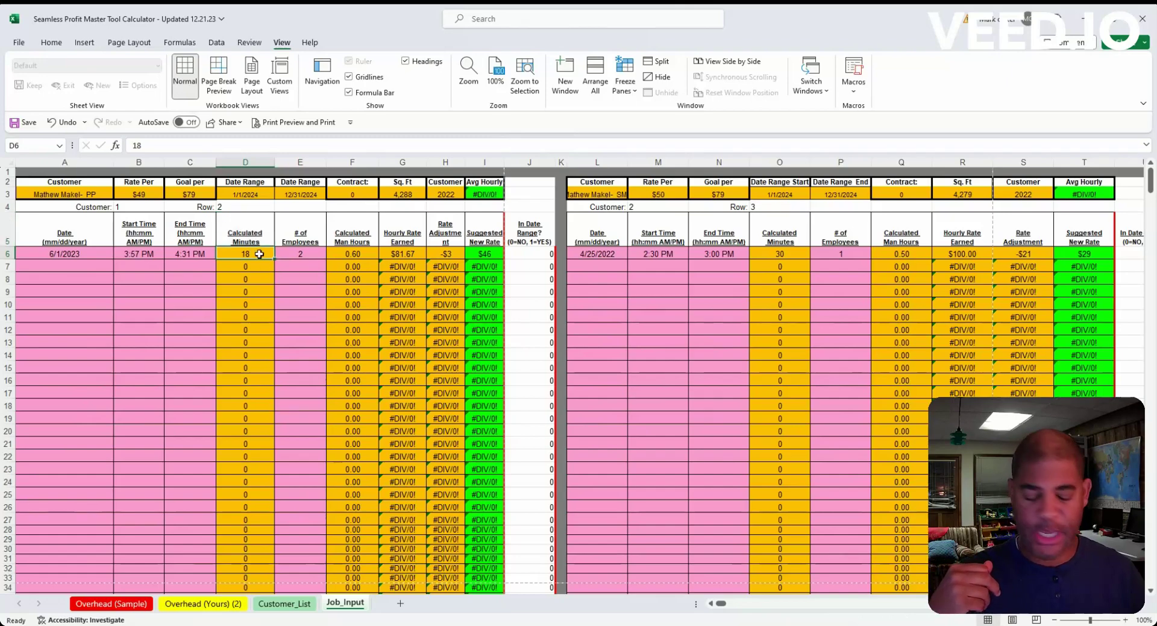
text(12)
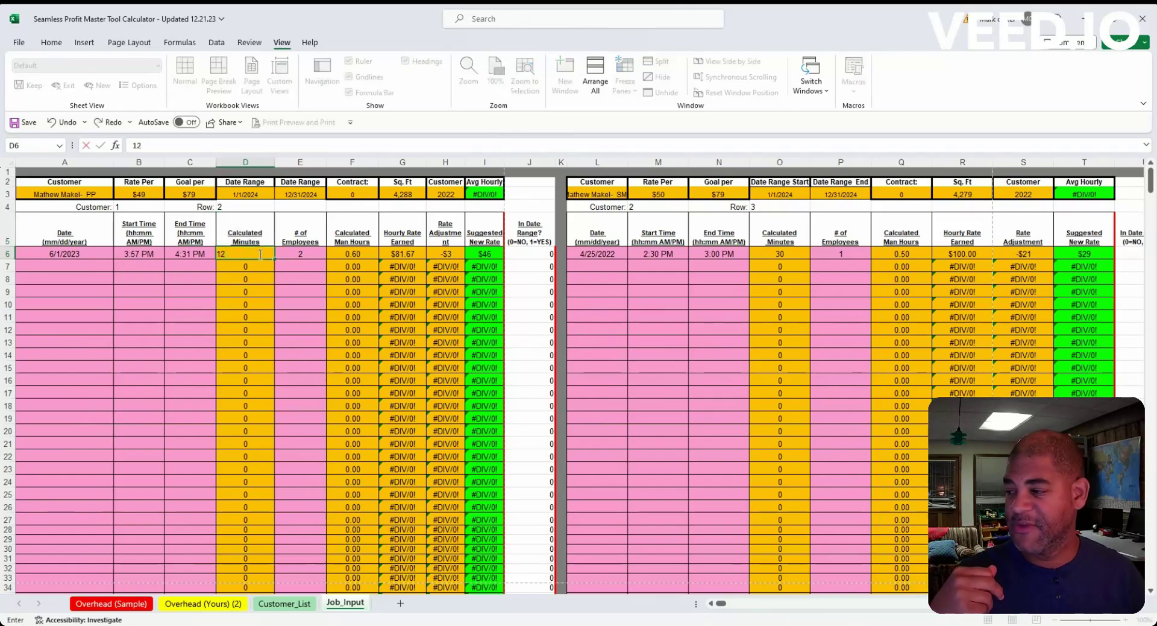
Step: Set the number of employees in E6 of customer 1's first job entry to 3
click(310, 254)
text(2)
key(BackSpace)
text(3)
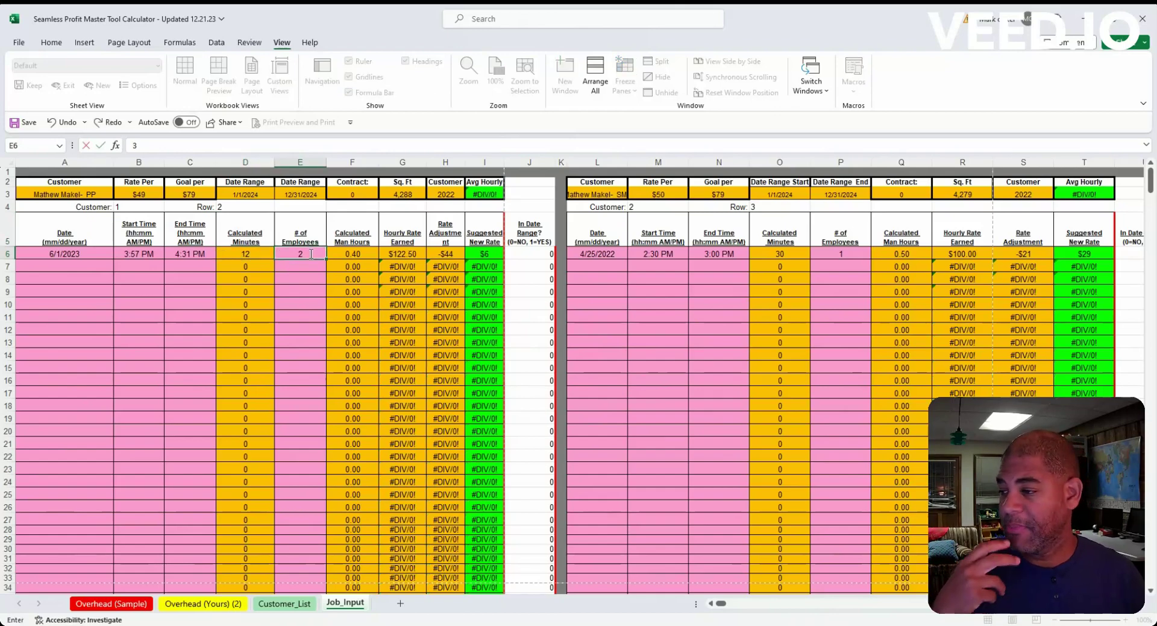
key(Return)
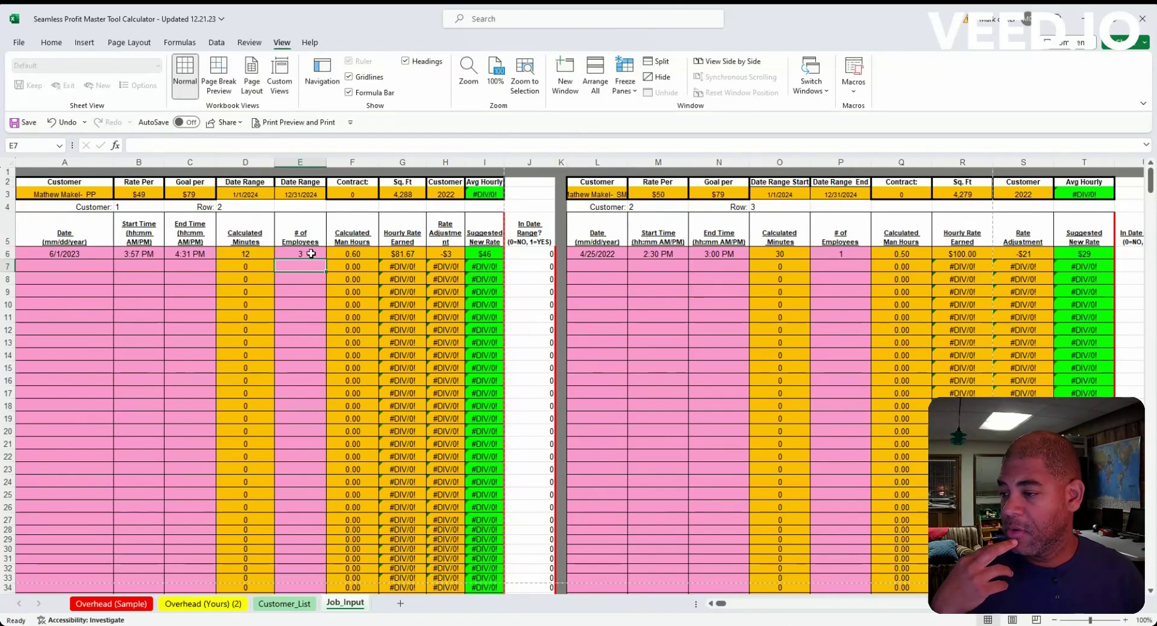